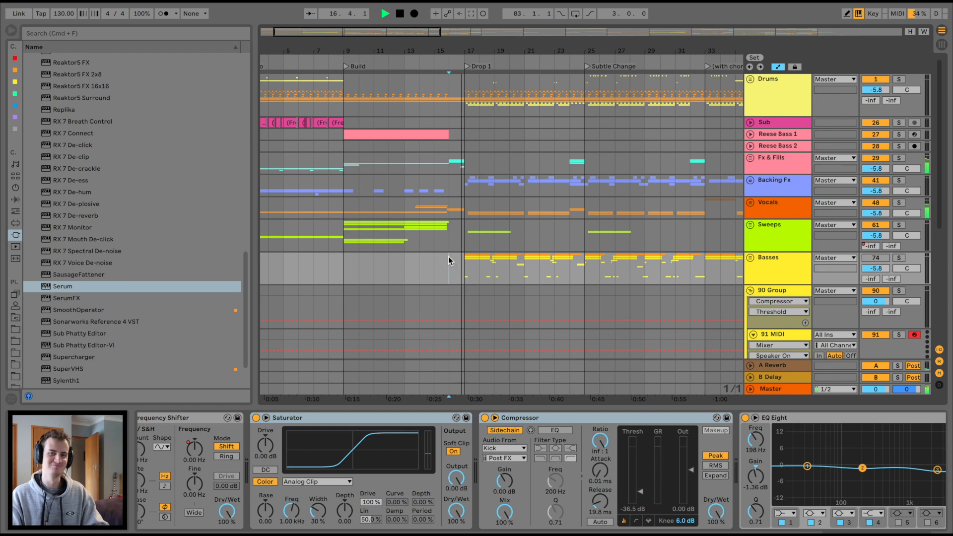
Play back the arrangement around the Build and Drop 1 sections and look over its tracks.
key("space")
scroll(449, 256, "down", 2)
scroll(448, 256, "right", 2)
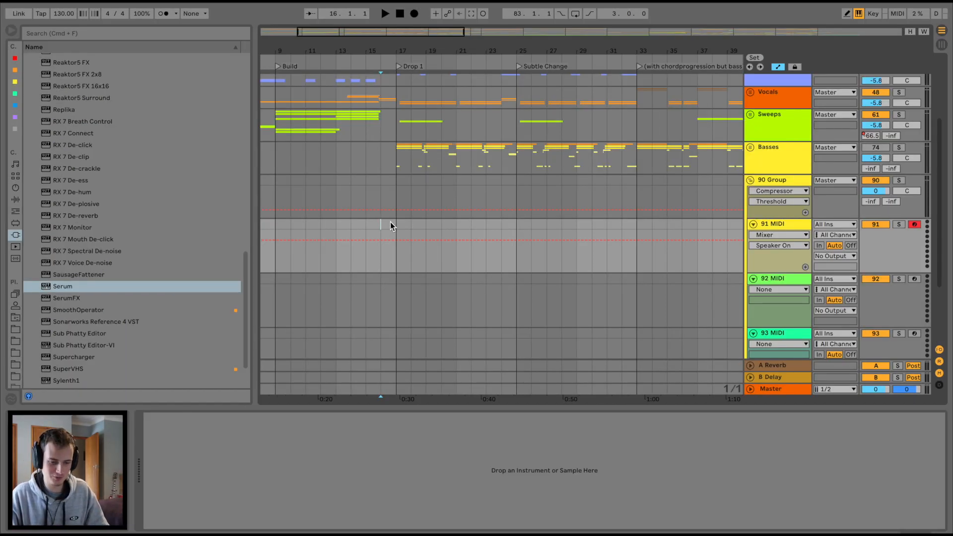
left_click(391, 222)
scroll(390, 222, "up", 2)
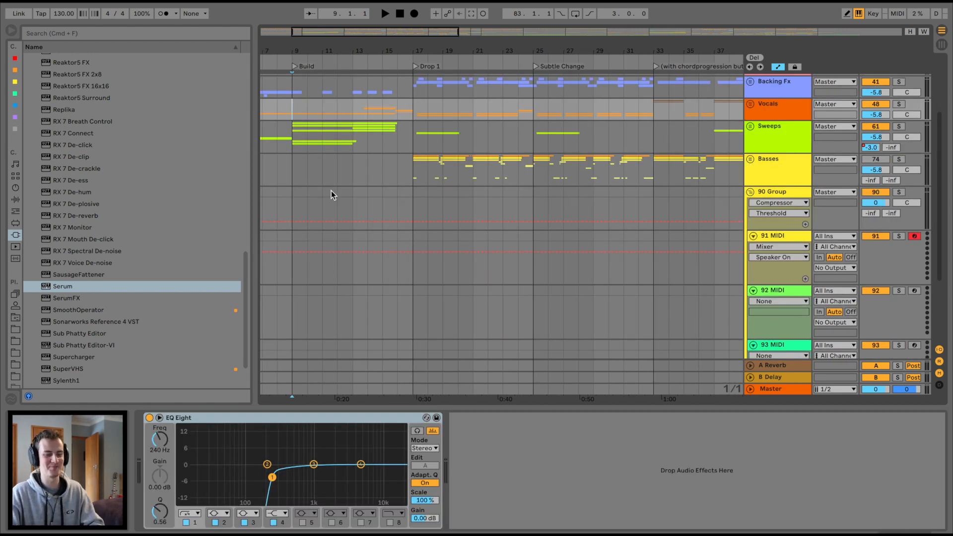
left_click(350, 197)
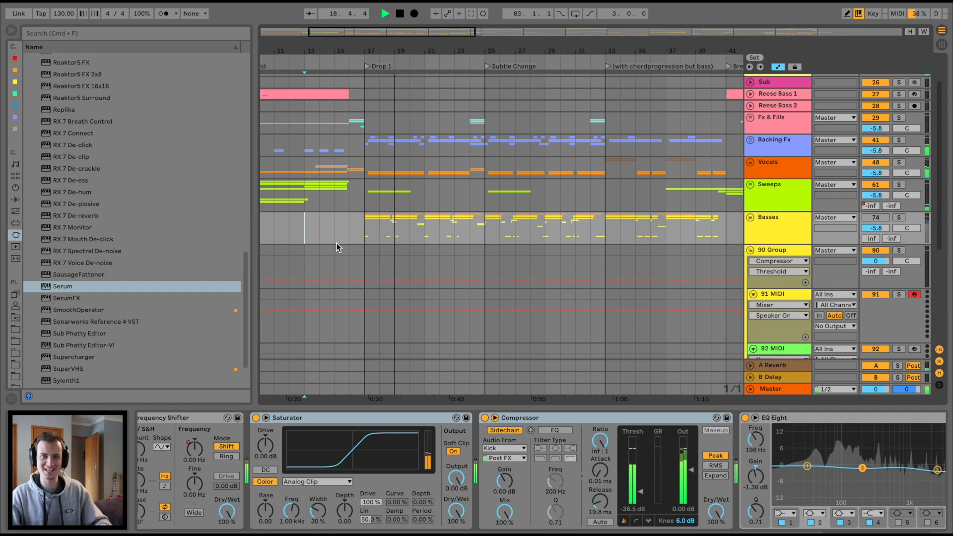
scroll(422, 261, "down", 1)
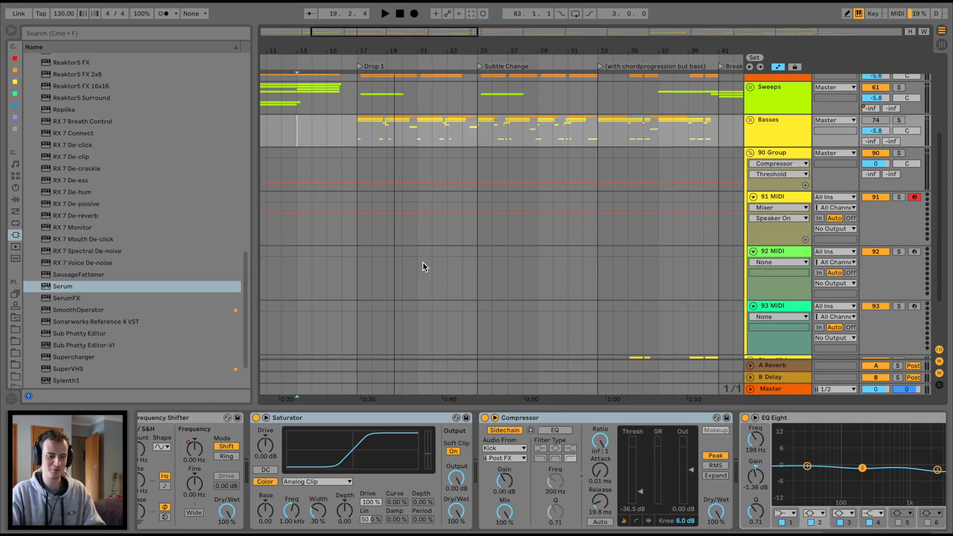
Load Serum onto the 91 MIDI track and set oscillator A's unison to 9 voices.
left_click(784, 199)
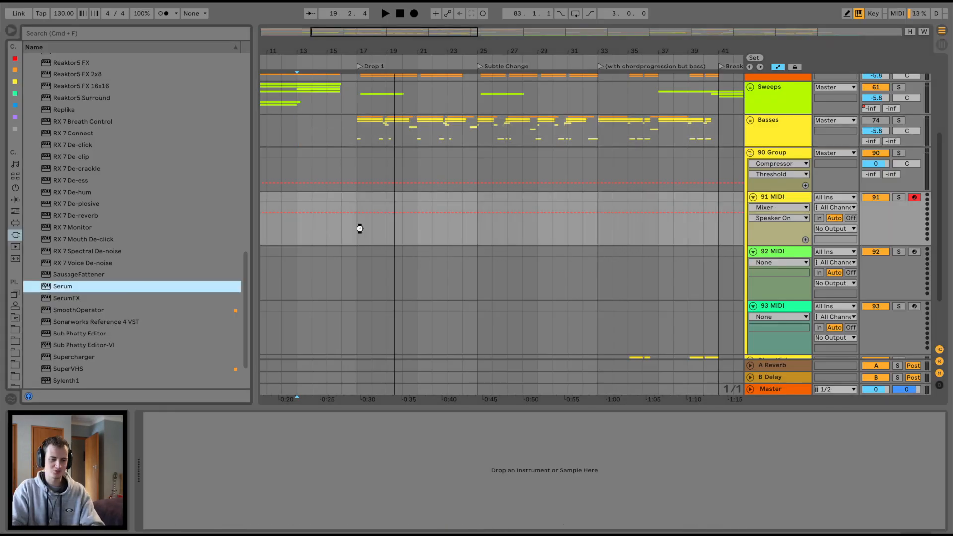
left_click_drag(63, 287, 359, 228)
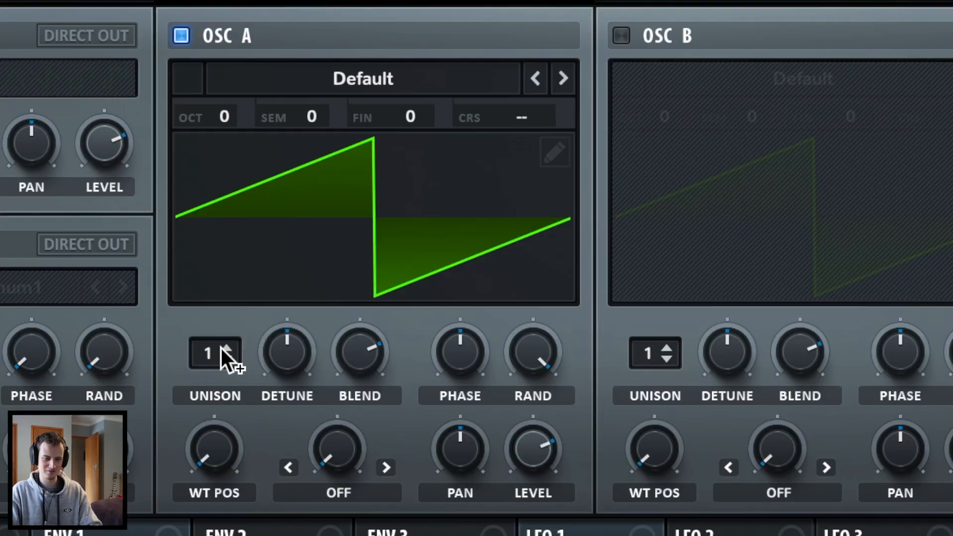
left_click_drag(378, 211, 379, 128)
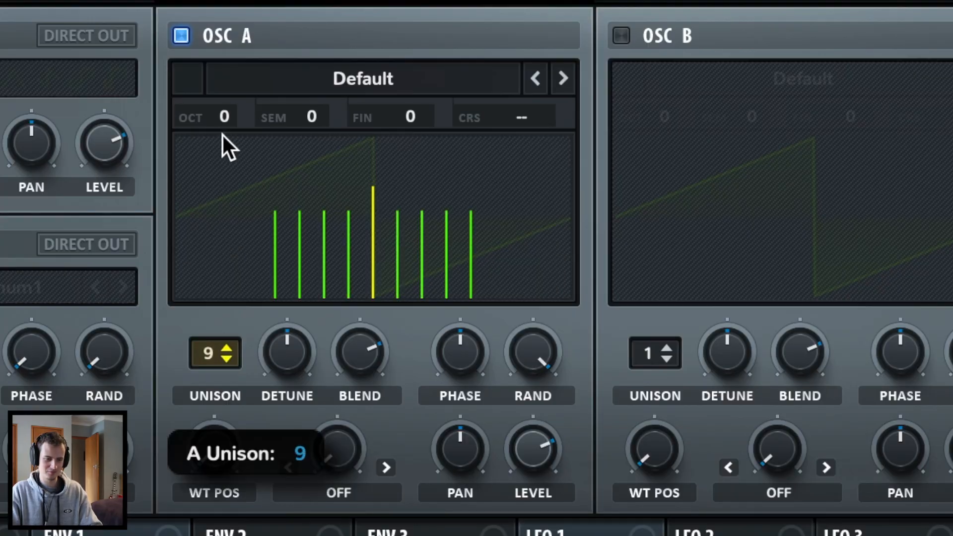
Enable Serum's Distortion and Compressor effects, switch the compressor to multiband, and raise its gain.
left_click(416, 59)
left_click(274, 111)
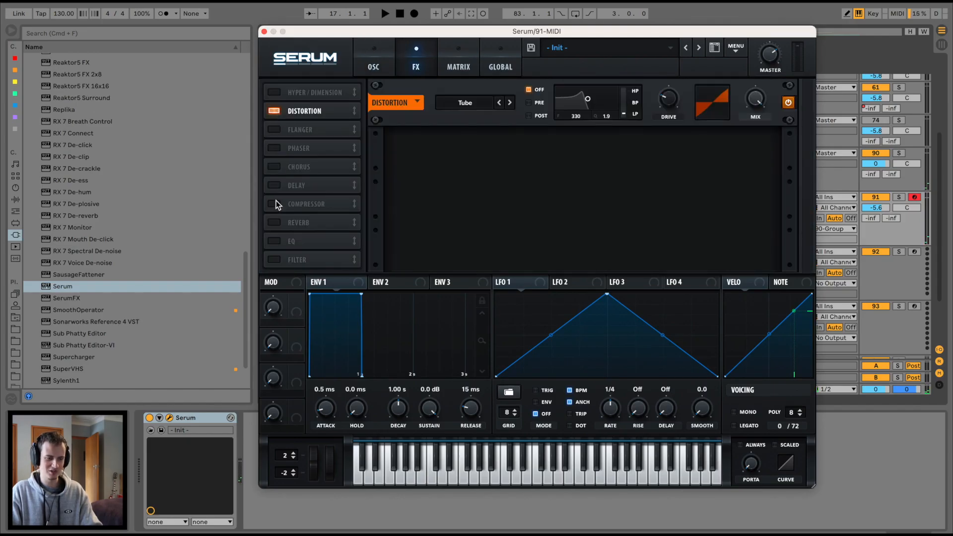
left_click(275, 203)
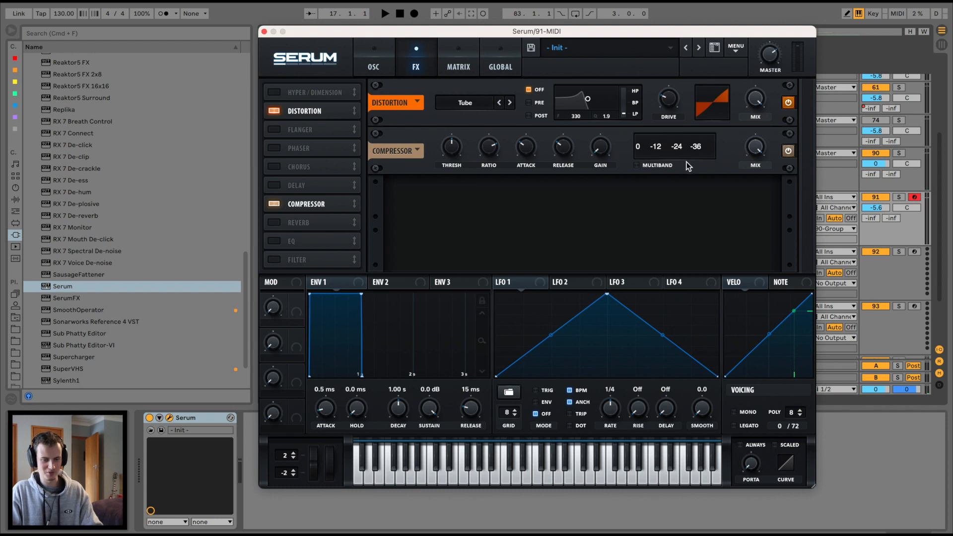
left_click(641, 166)
left_click_drag(608, 156, 609, 108)
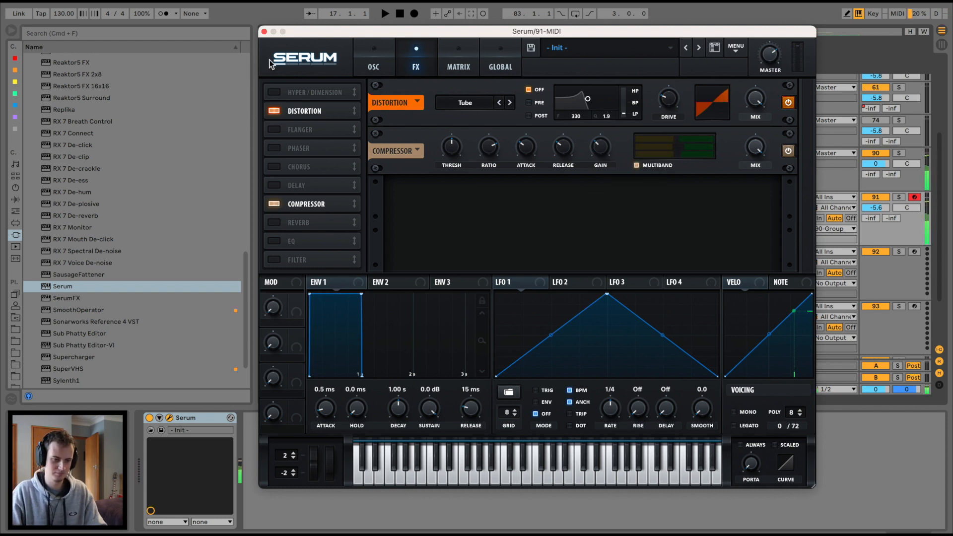
Enable the sub oscillator with its sine wave and lower oscillator A's level.
left_click(373, 62)
left_click(269, 89)
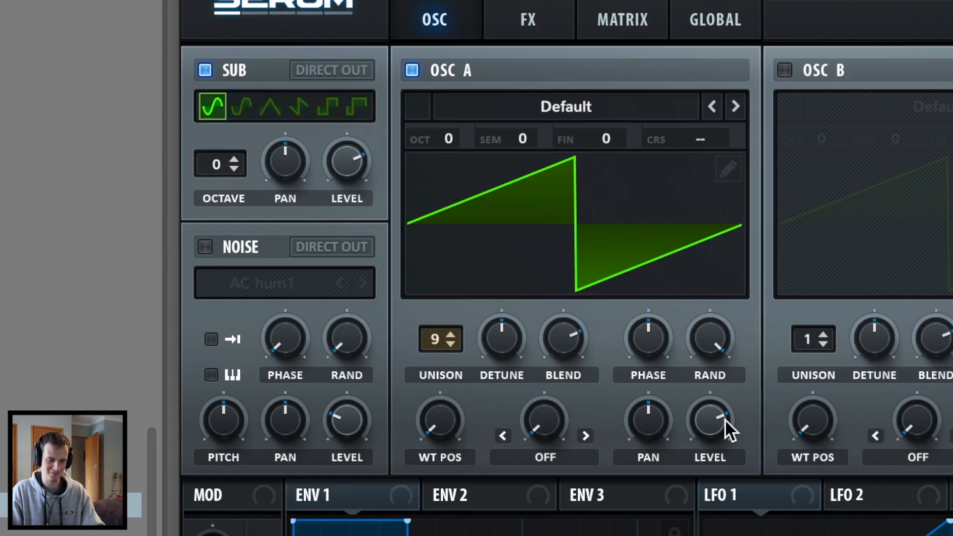
left_click_drag(724, 418, 704, 463)
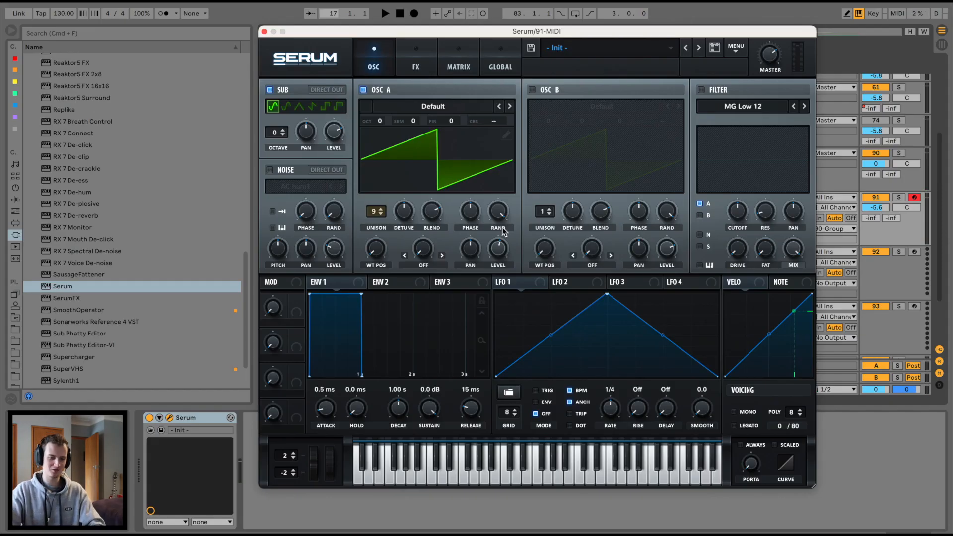
Increase the drive of Serum's Tube distortion.
left_click(415, 64)
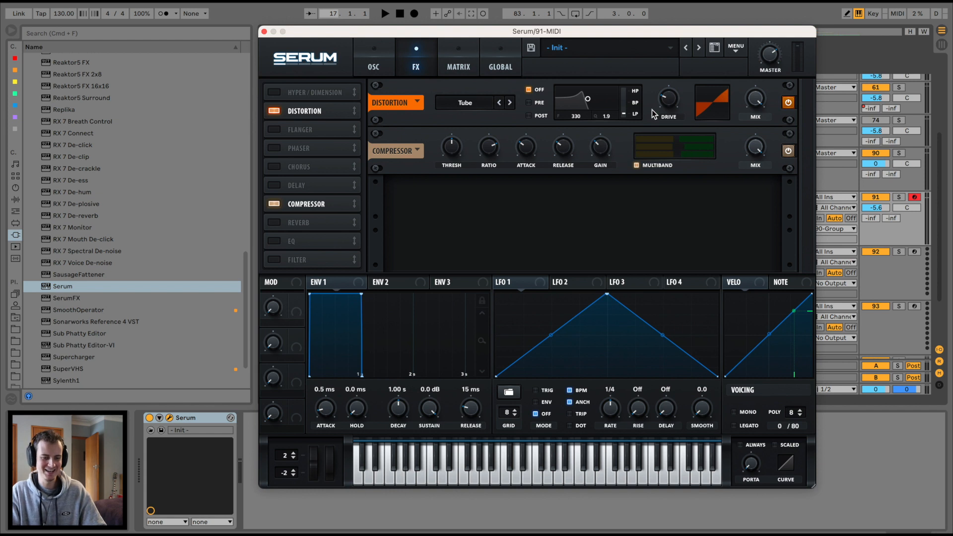
left_click_drag(662, 109, 673, 23)
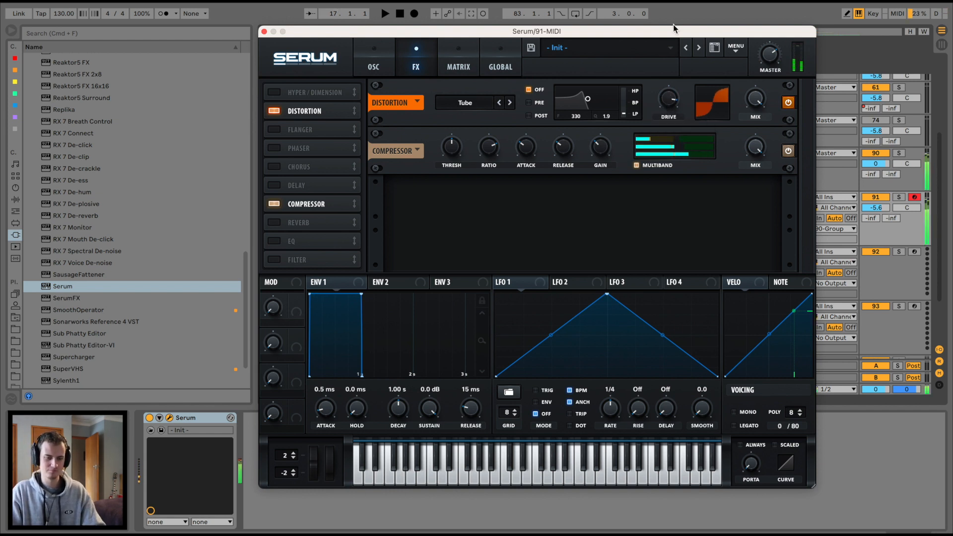
Enable the MG Low 12 filter, close its cutoff, and assign Envelope 1 to modulate the cutoff.
left_click(371, 68)
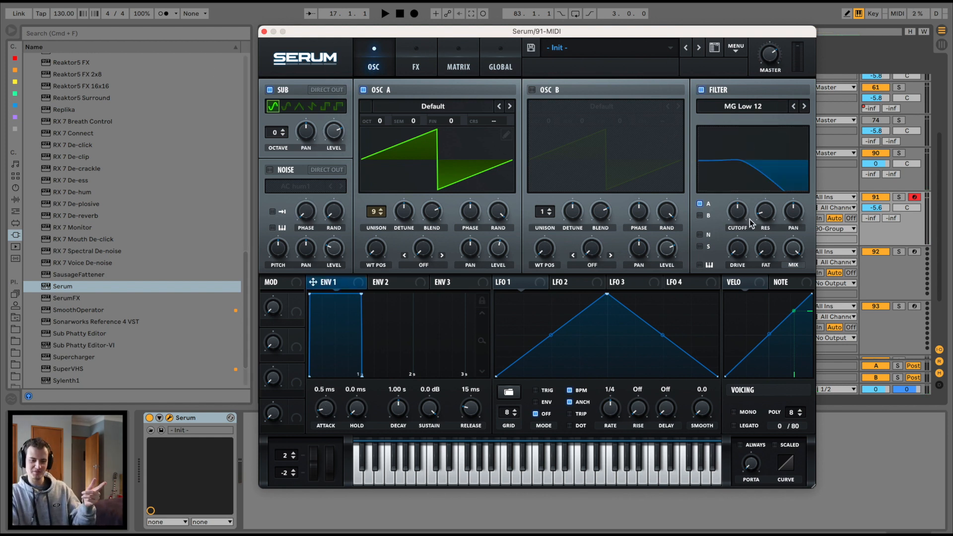
left_click_drag(751, 221, 749, 258)
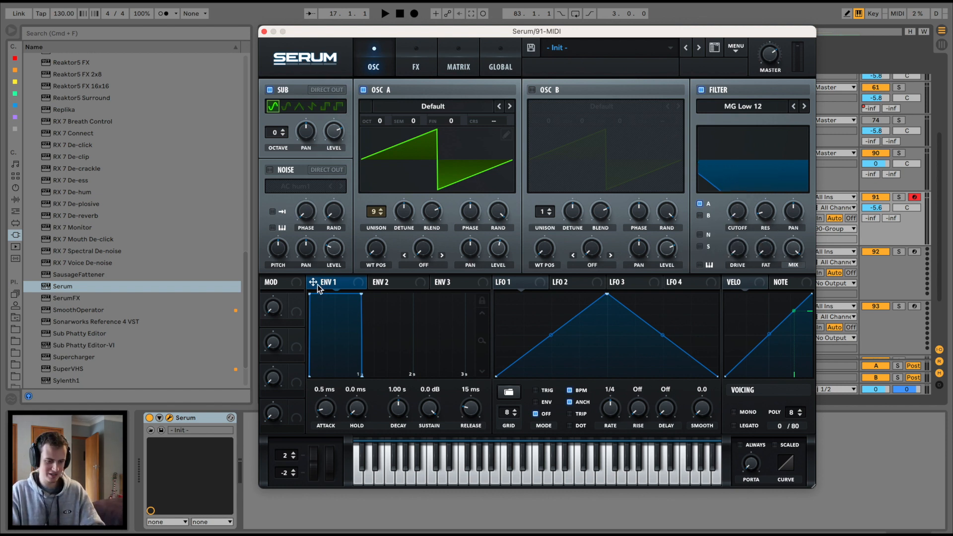
left_click_drag(326, 288, 735, 215)
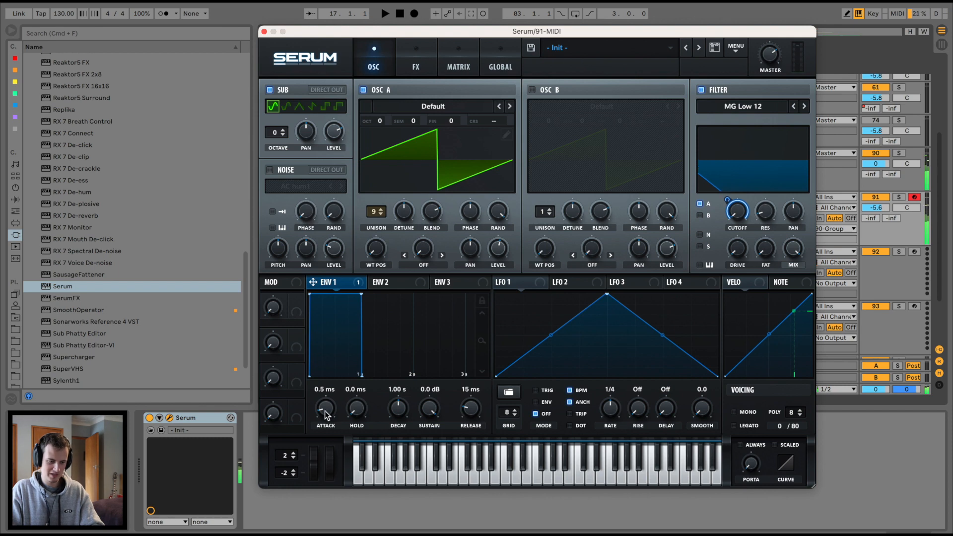
Set Envelope 1's attack to about 93 ms.
mouse_move(325, 411)
left_click_drag(325, 409, 332, 389)
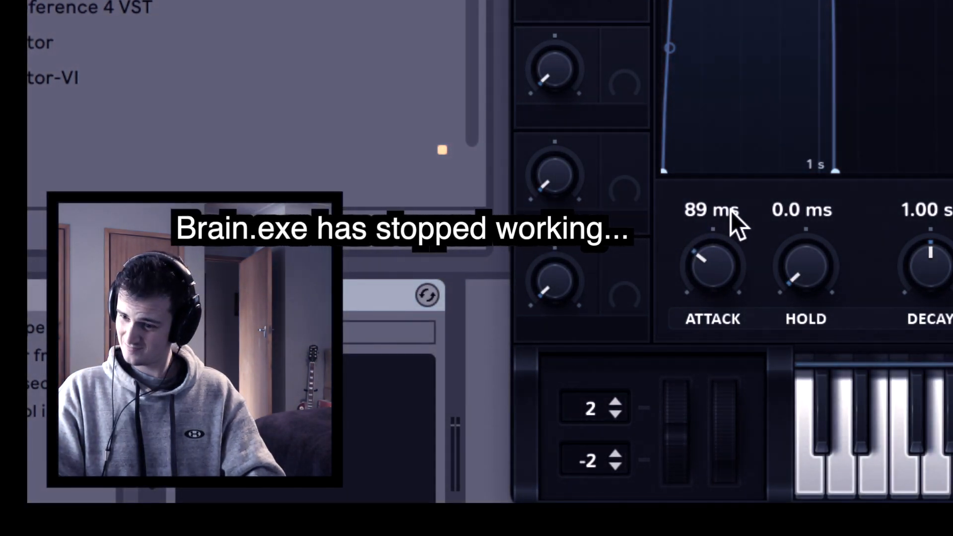
left_click_drag(731, 211, 731, 209)
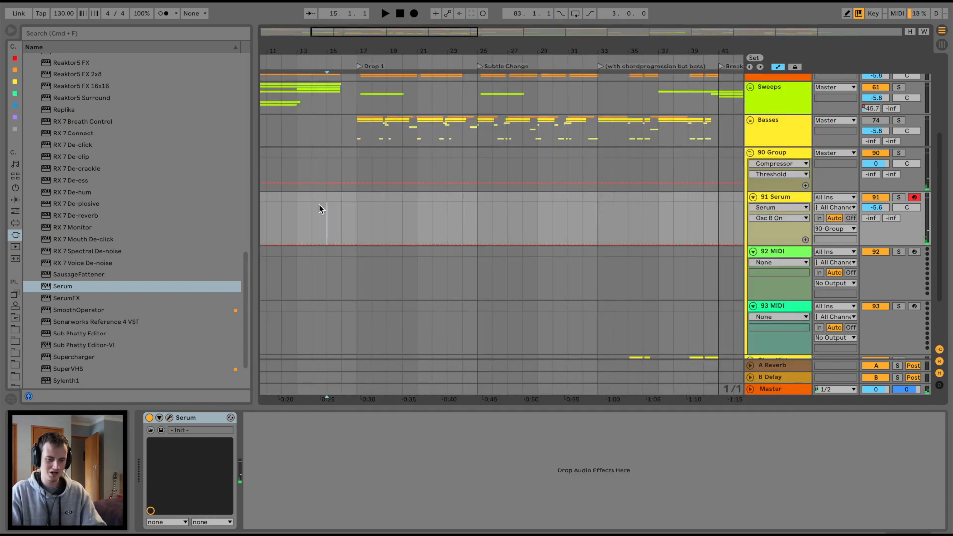
Play the arrangement from bar 15 to audition the Serum bass in context, and stop playback.
scroll(320, 207, "right", 1)
scroll(320, 208, "up", 1)
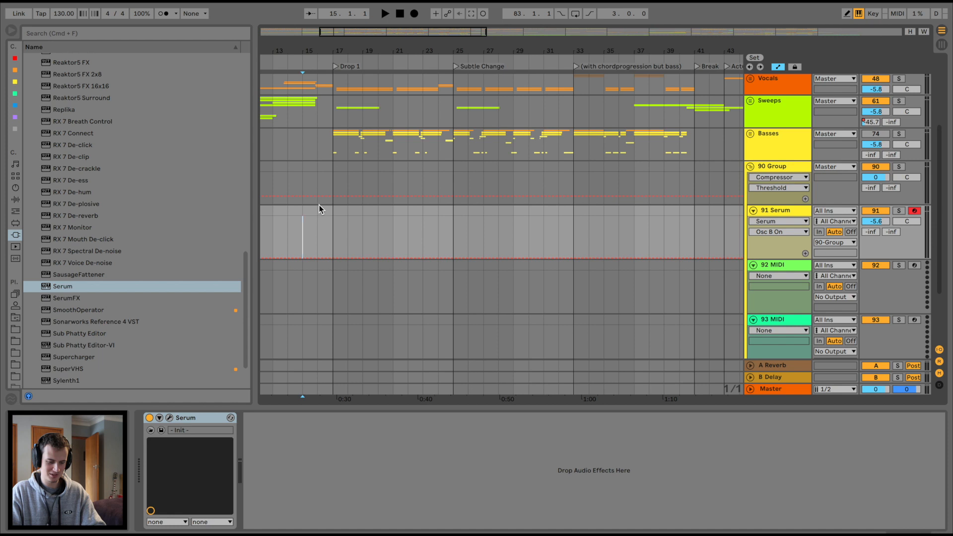
key("space")
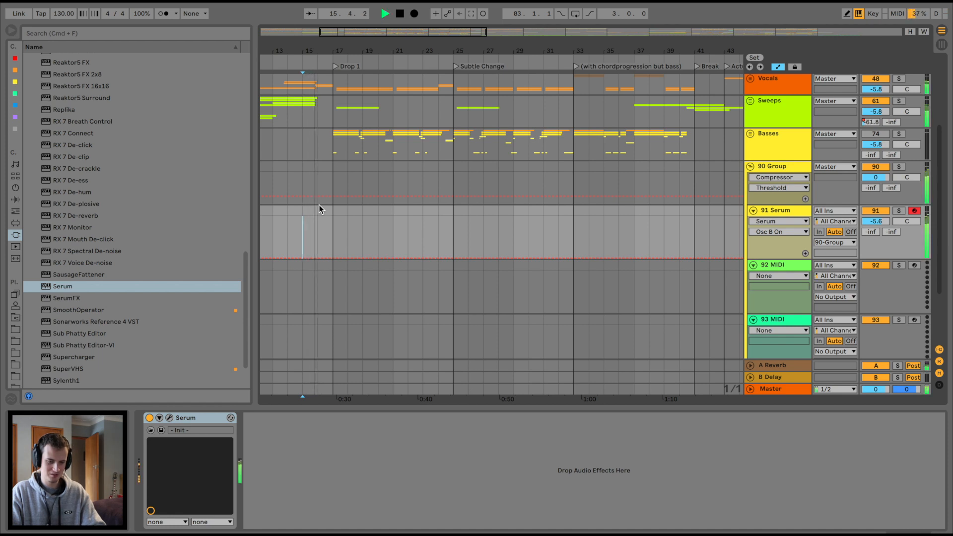
key("space")
Examine the Saturator and sidechain Compressor on the 90 Group and place the insertion marker at bar 17.
left_click(773, 167)
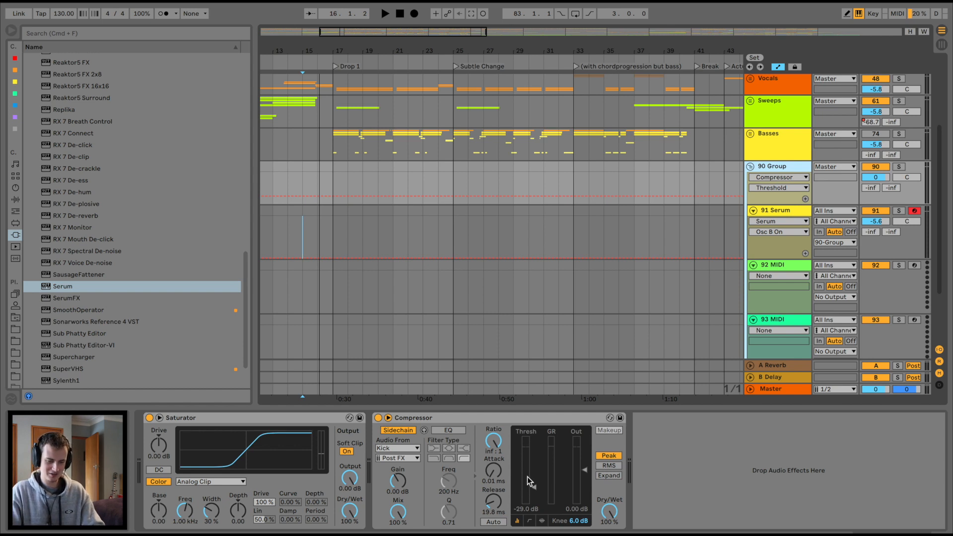
left_click(334, 202)
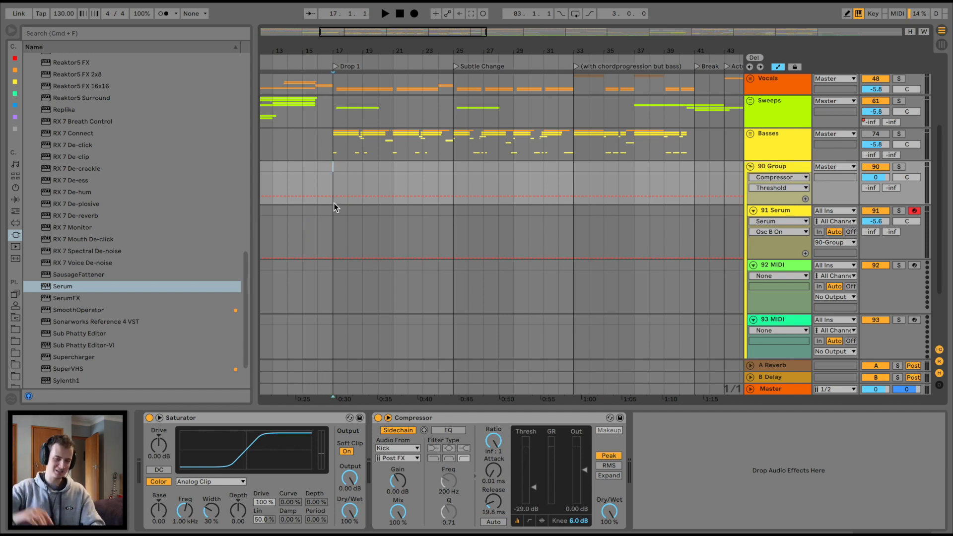
left_click(334, 206)
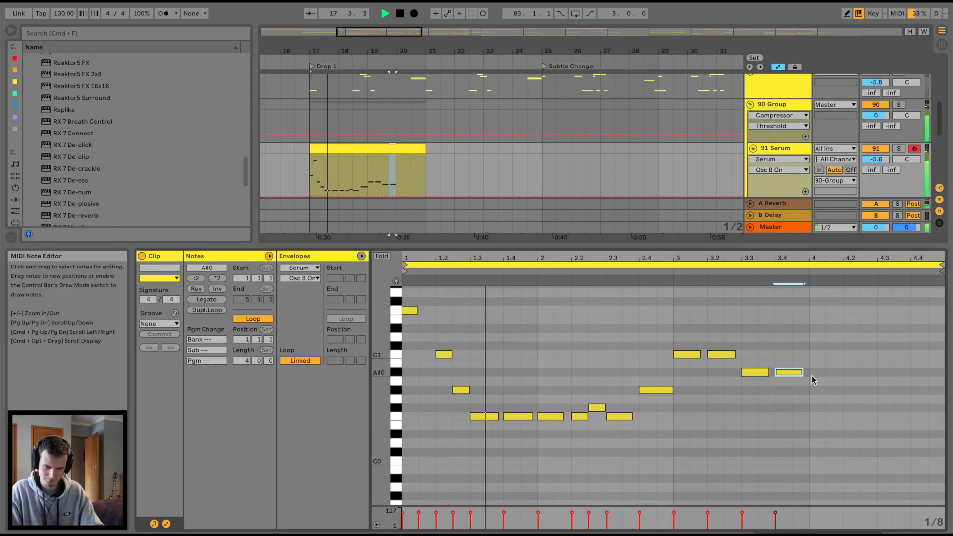
Play the bass clip with Envelope 1's attack at 0 ms and raise the attack to about 108 ms.
left_click(817, 355)
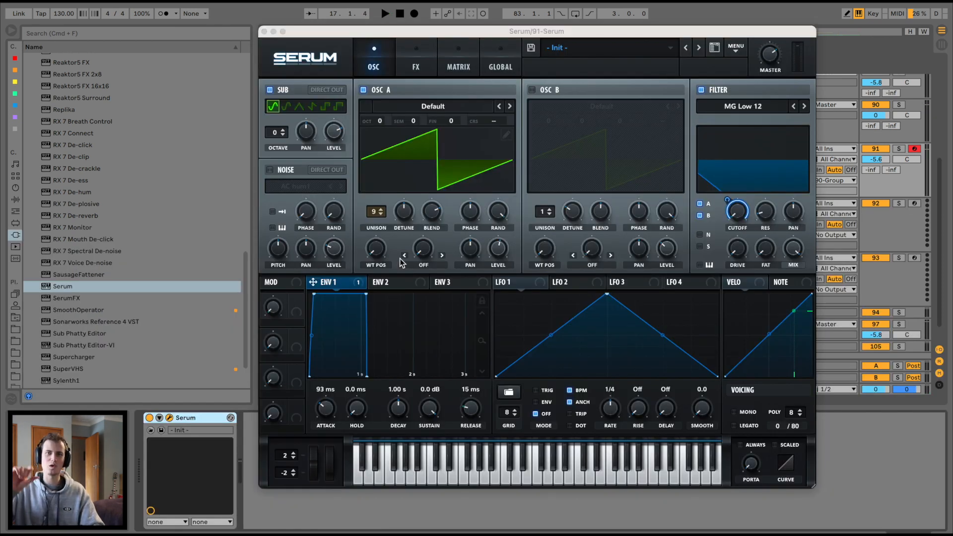
left_click_drag(326, 408, 331, 444)
key("space")
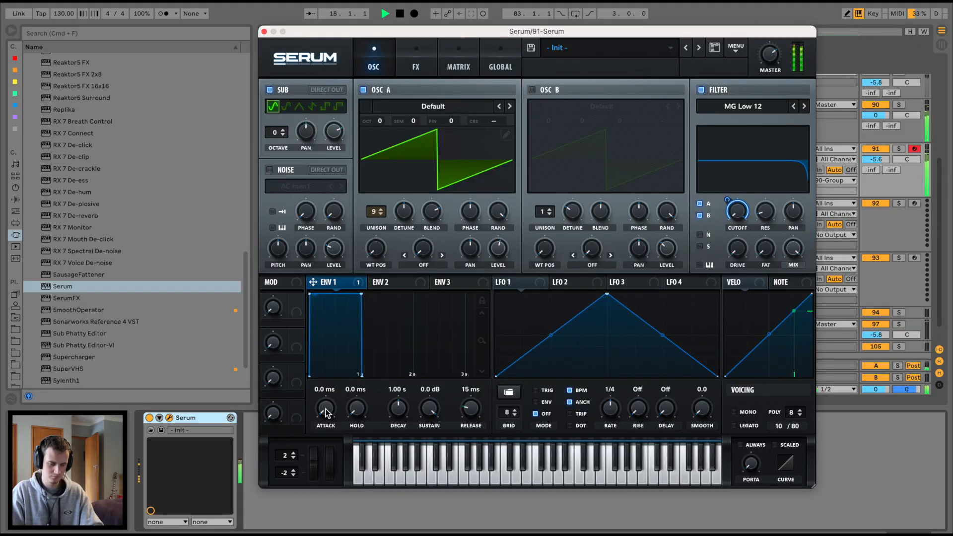
left_click_drag(326, 412, 326, 347)
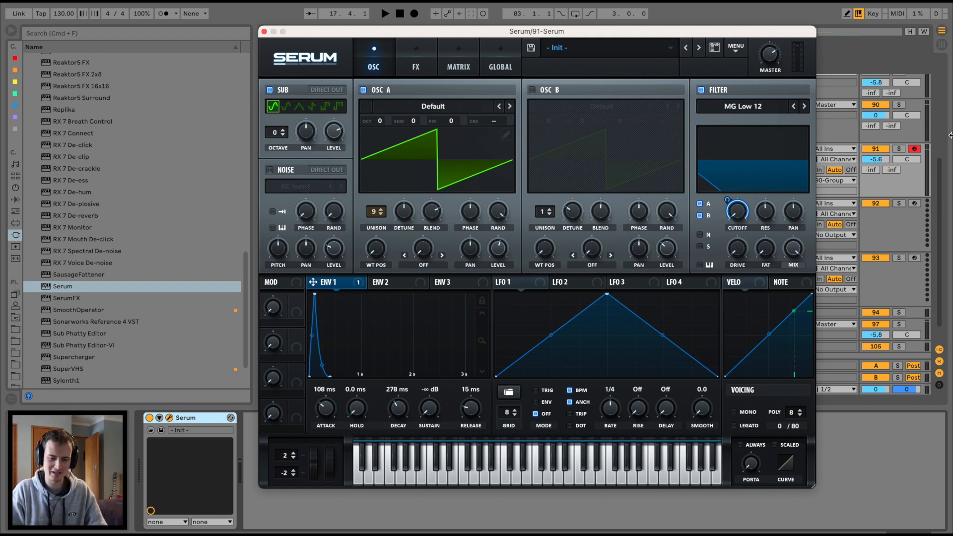
Audition a few bass notes and shorten Envelope 1's attack to 33 ms.
key("f")
key("a")
key("g")
key("h")
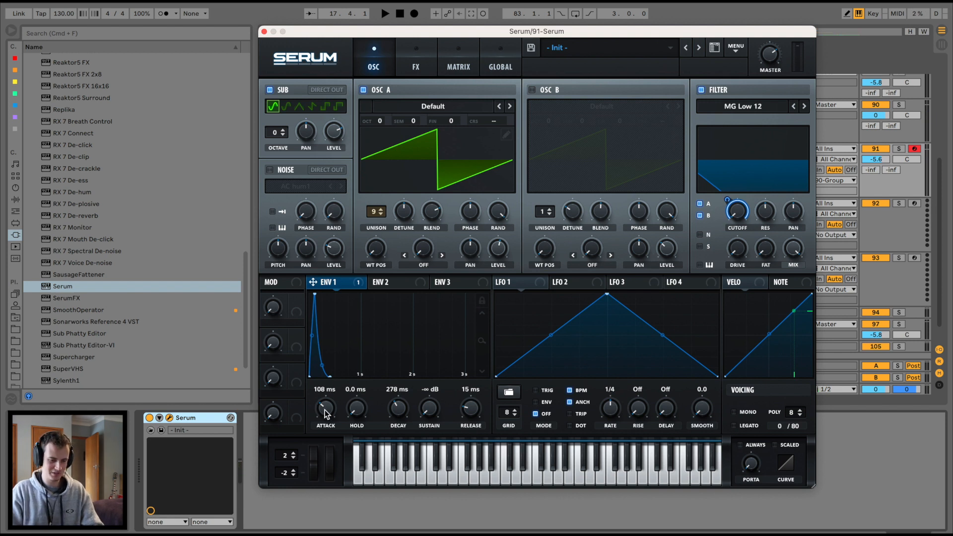
left_click_drag(325, 413, 326, 408)
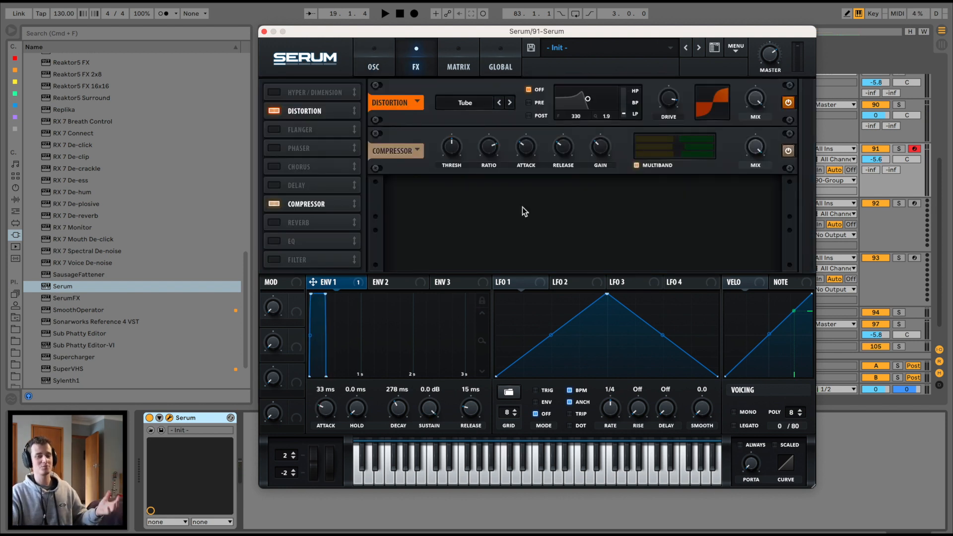
Audition different distortion types against the playing bass clip and choose Lin.Fold.
left_click(510, 103)
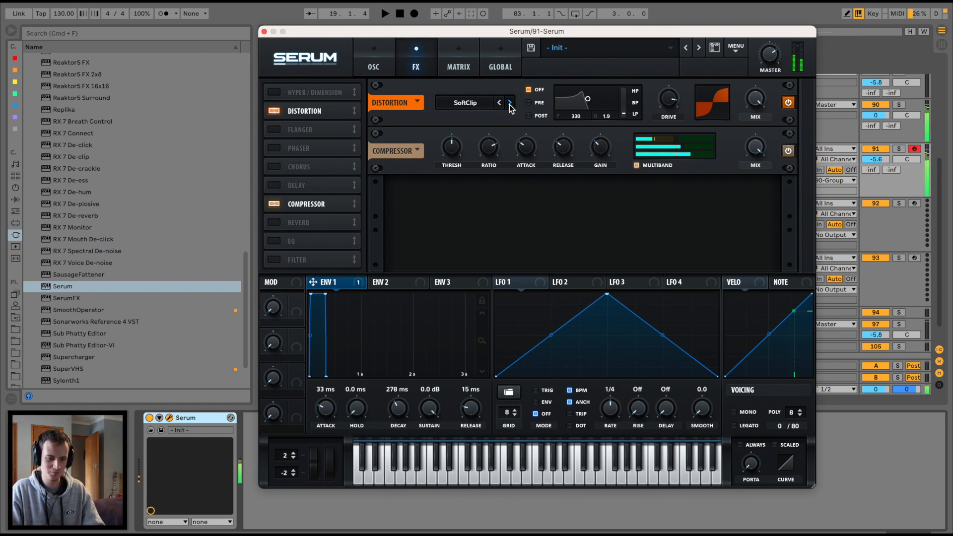
left_click(510, 102)
left_click(510, 103)
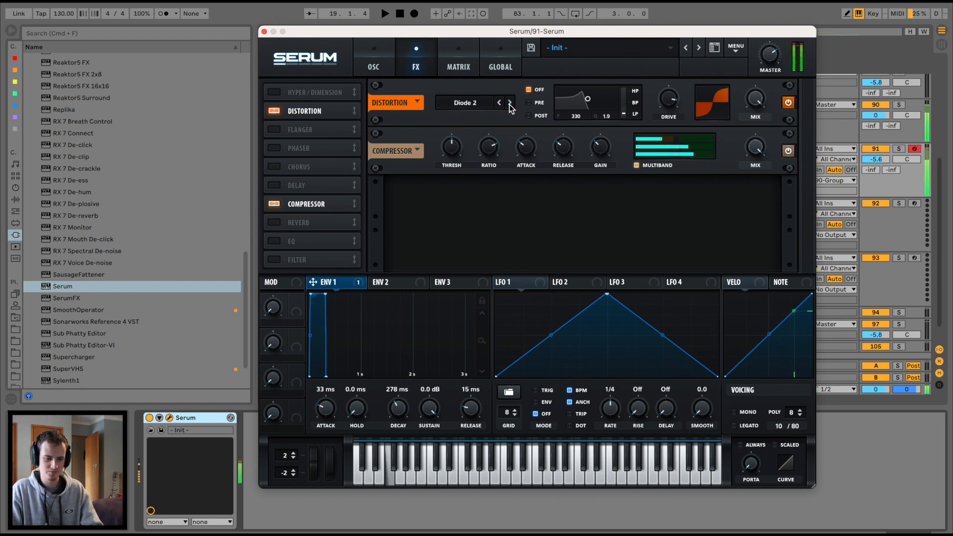
key("space")
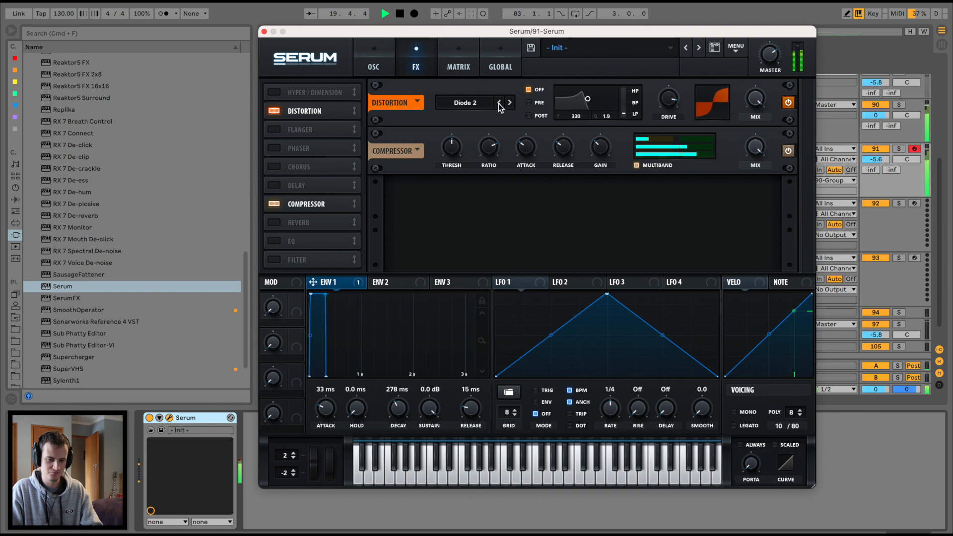
left_click(509, 103)
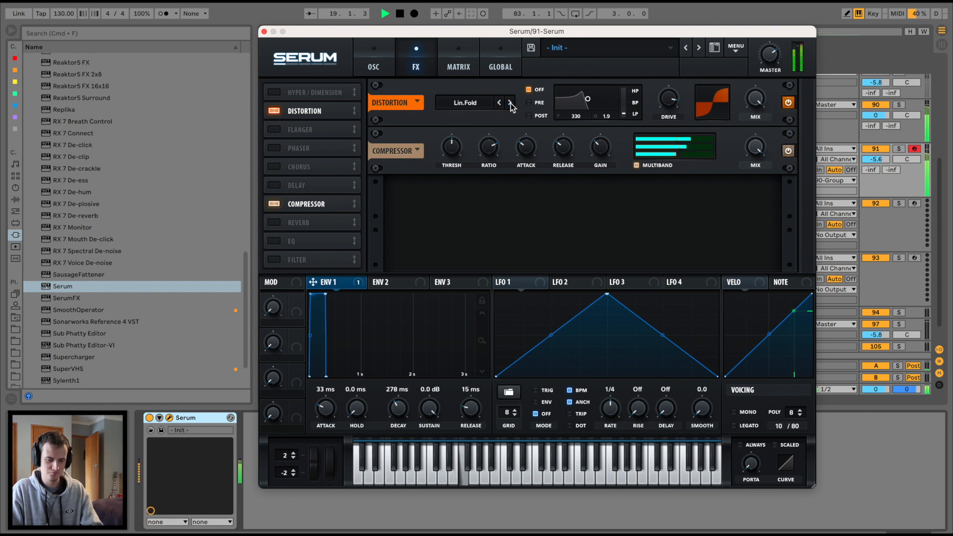
Lower the Lin.Fold distortion's drive to about 27% and fine-tune it during playback.
left_click_drag(669, 99, 643, 168)
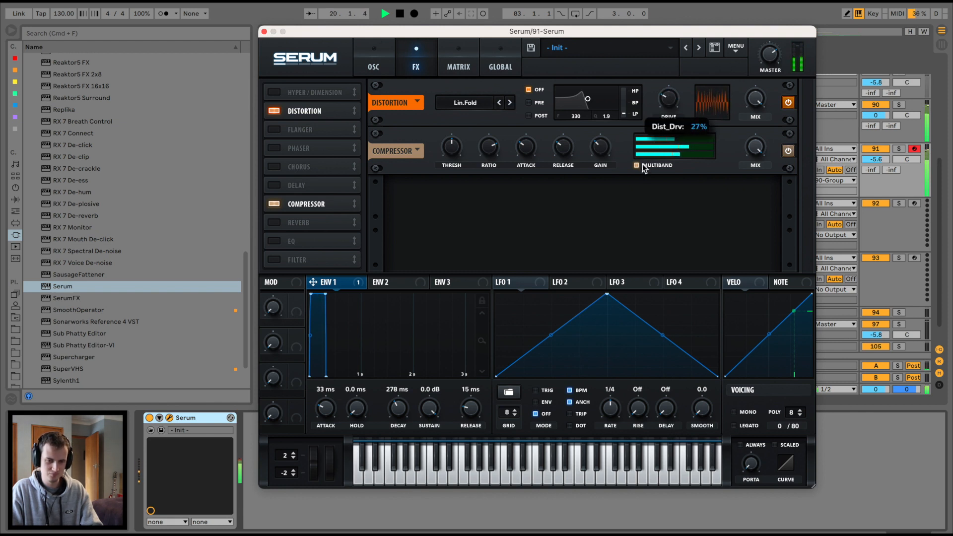
left_click_drag(668, 99, 668, 114)
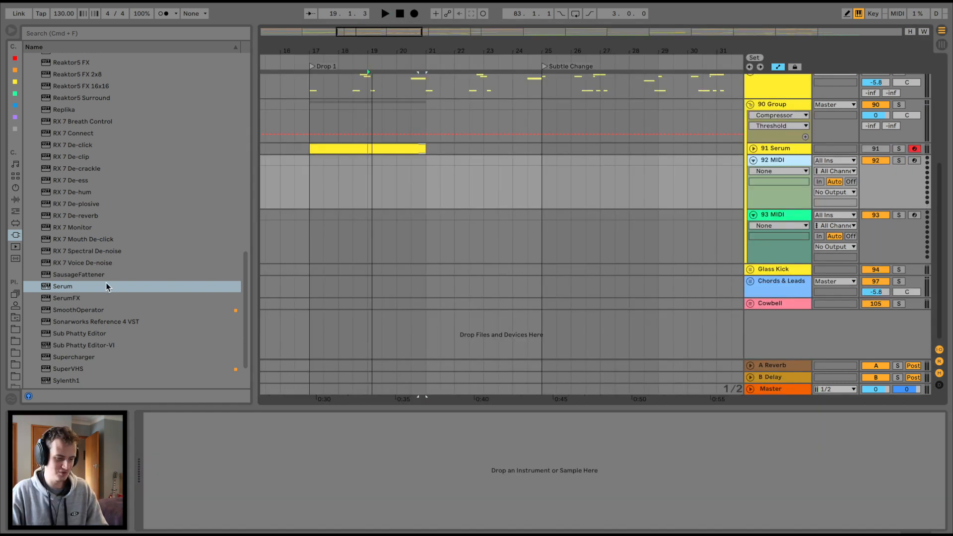
Load Serum onto the 92 MIDI track and set oscillator A's wavetable to Basic Shapes.
left_click(69, 287)
left_click_drag(371, 195, 371, 196)
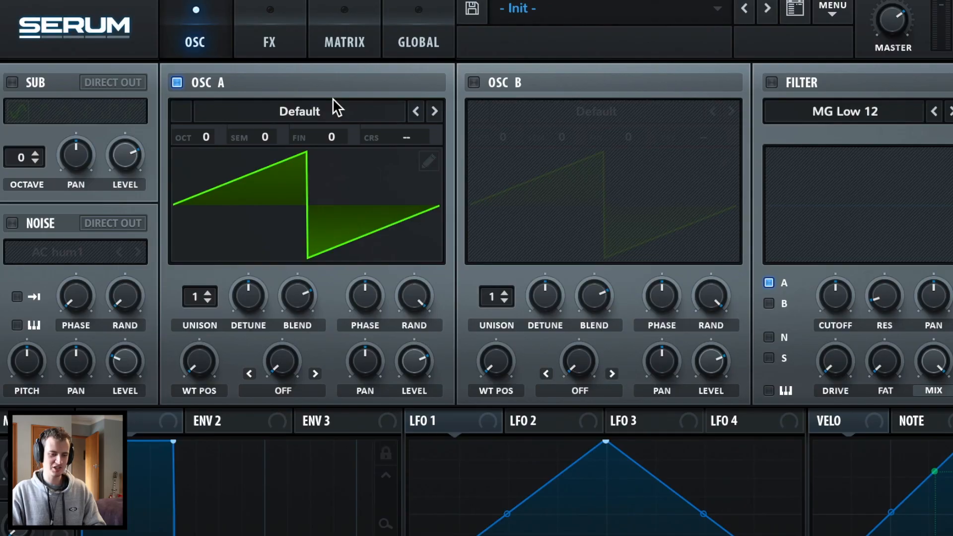
left_click(337, 110)
mouse_move(427, 138)
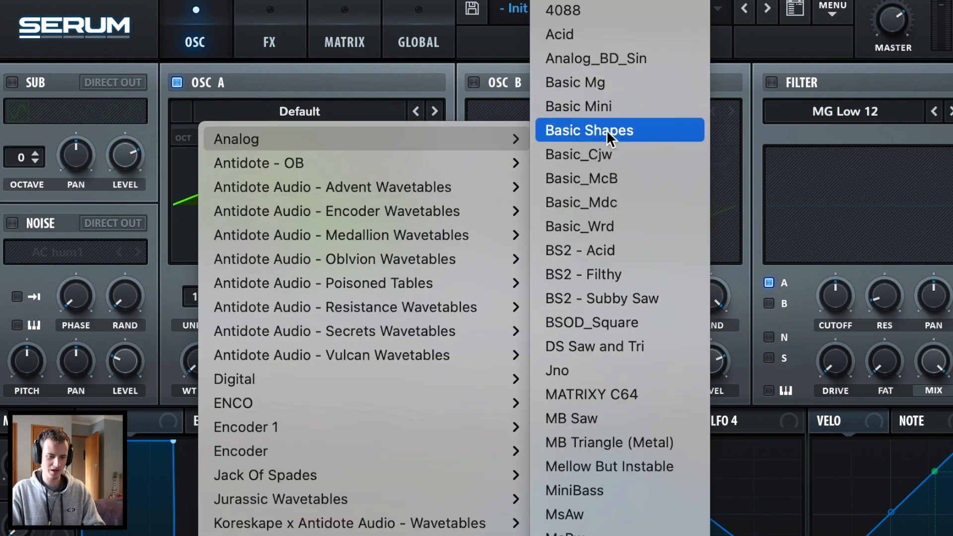
left_click(653, 128)
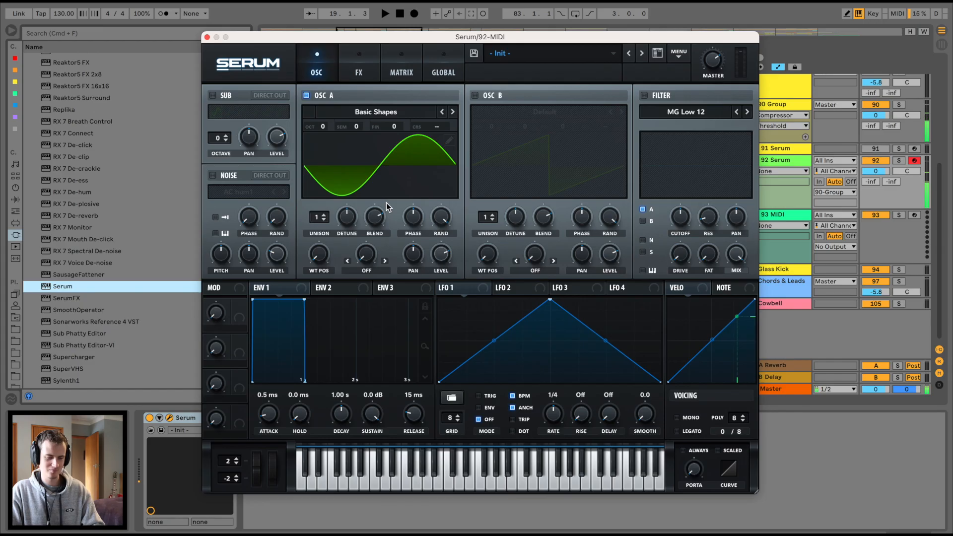
Draw extra harmonics in bins 4 and 6 of oscillator A's first wavetable frame while auditioning notes.
left_click(448, 139)
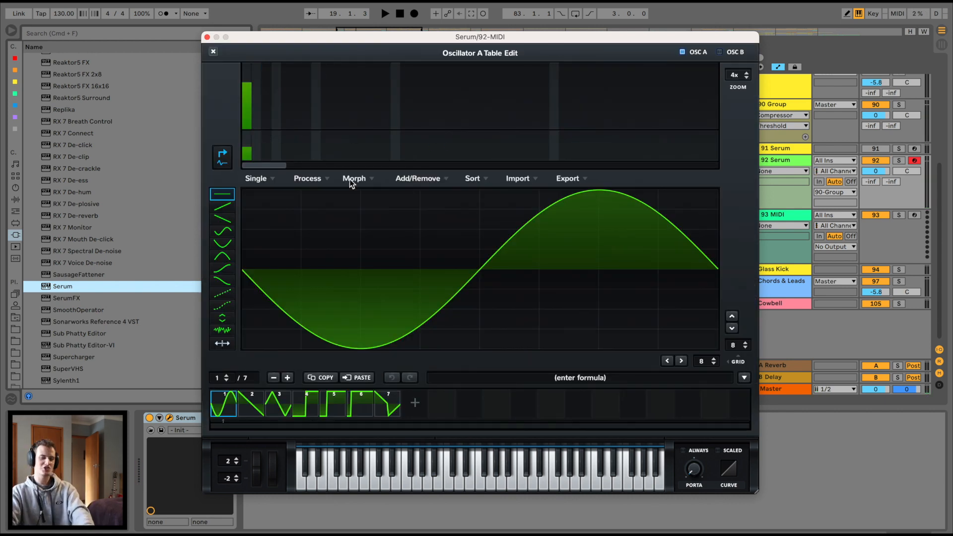
left_click_drag(276, 113, 276, 103)
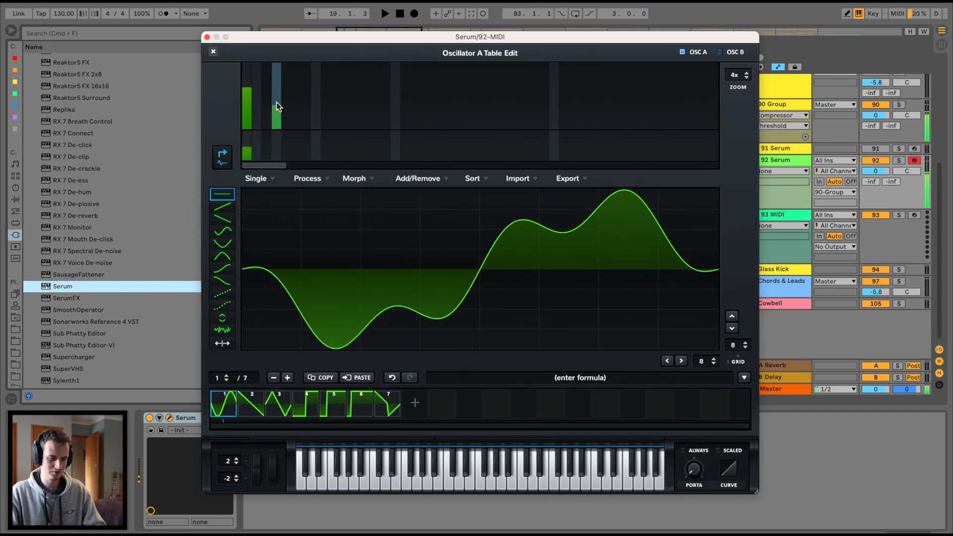
left_click(276, 96)
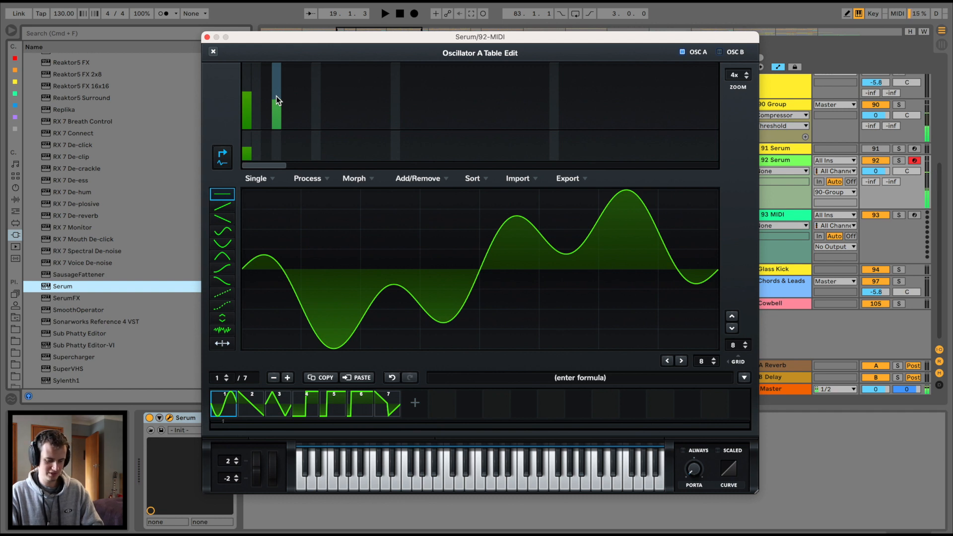
left_click_drag(303, 106, 304, 144)
left_click(315, 111)
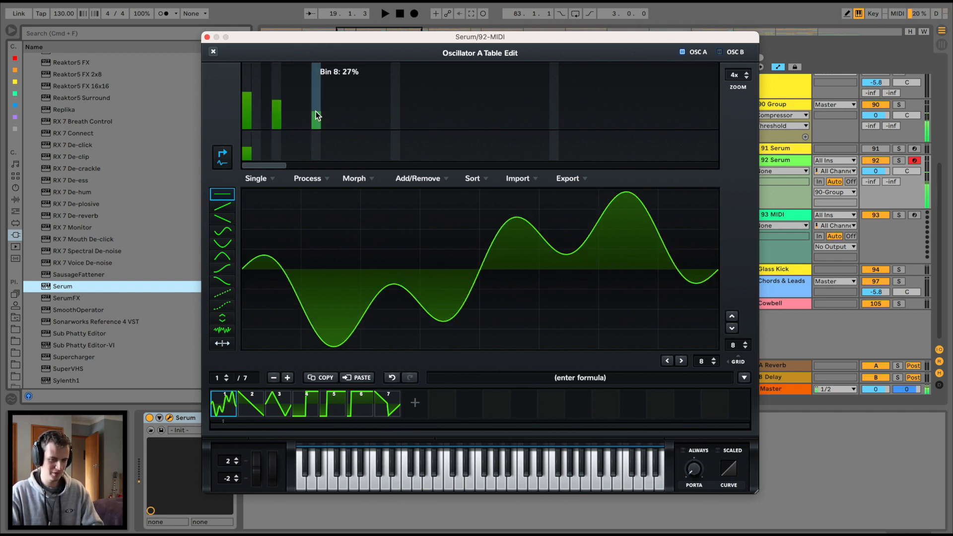
left_click_drag(296, 112, 297, 108)
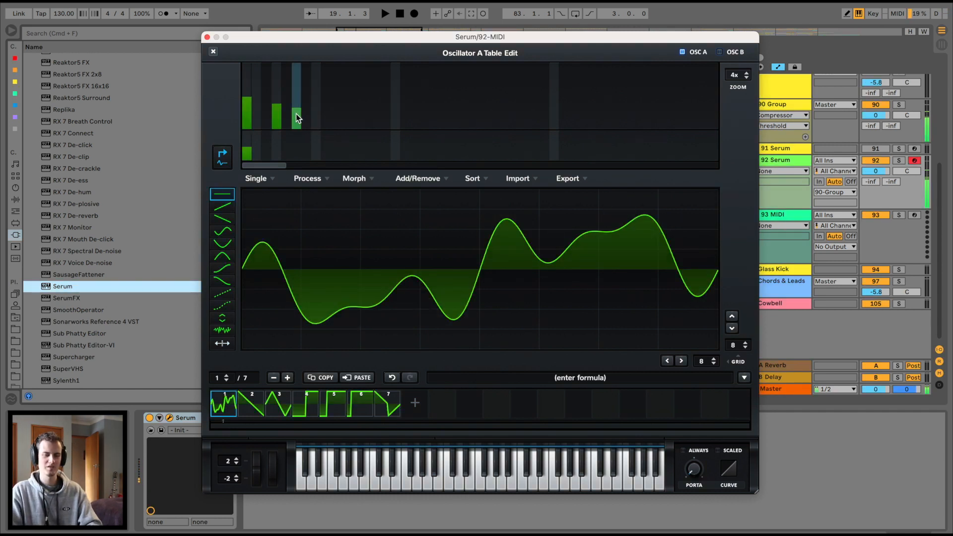
left_click(213, 51)
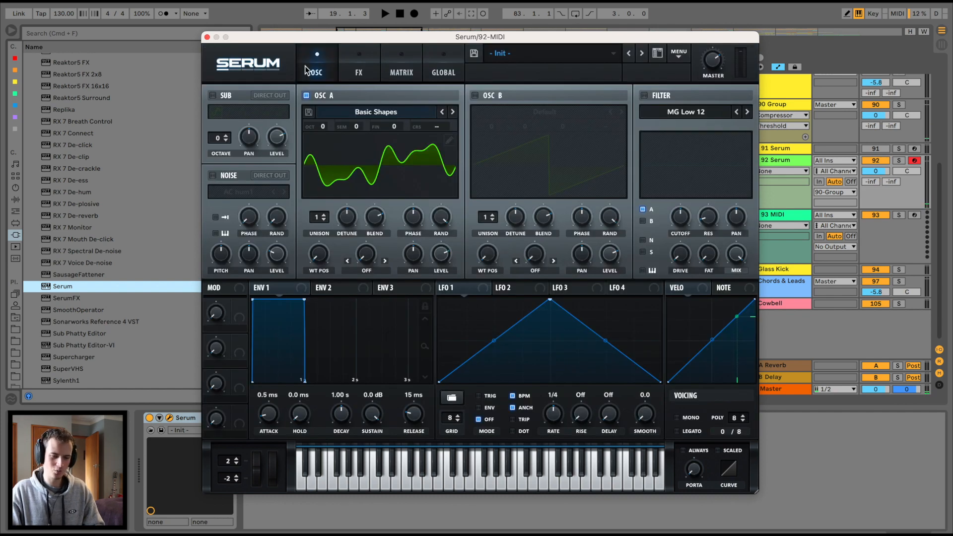
Enable Tube distortion with raised drive and a multiband compressor with raised gain in the effects chain.
left_click(368, 70)
left_click(221, 115)
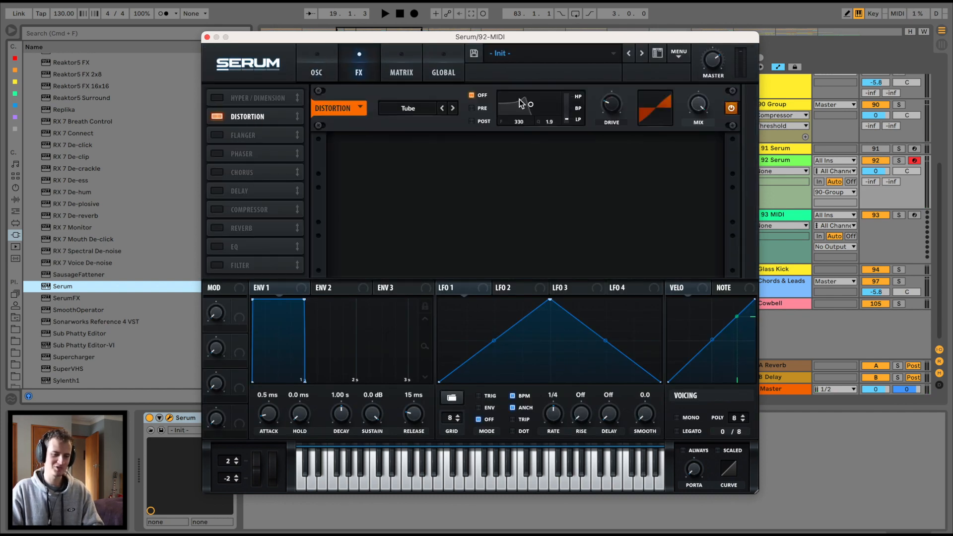
left_click_drag(611, 105, 621, 28)
left_click(217, 210)
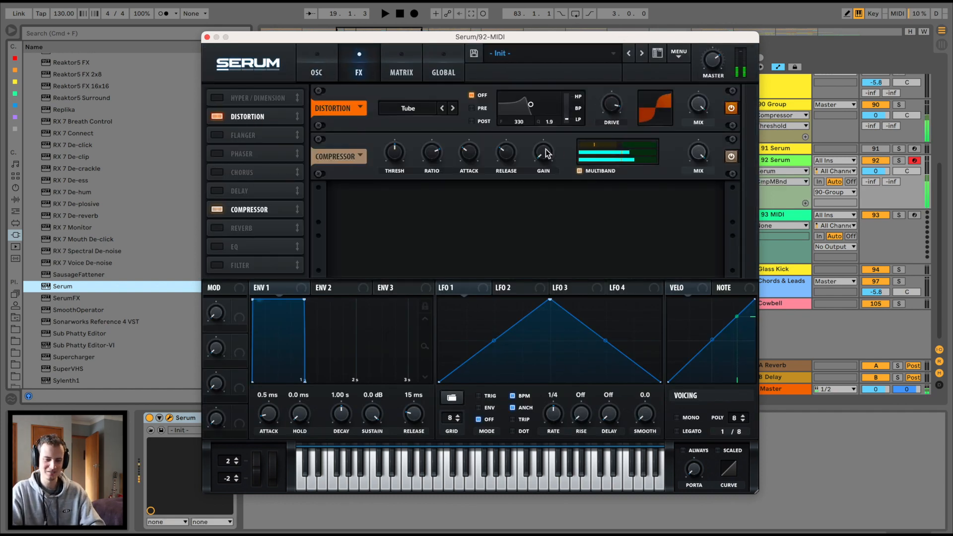
left_click_drag(546, 153, 551, 102)
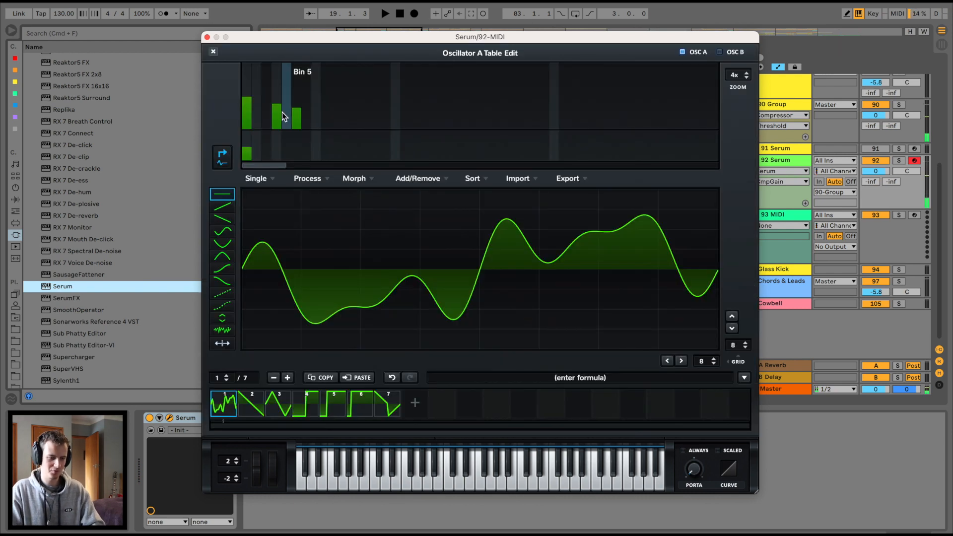
Clear the added harmonics from oscillator A's first frame and draw new ones in bins 4, 7 and 12.
left_click(276, 127)
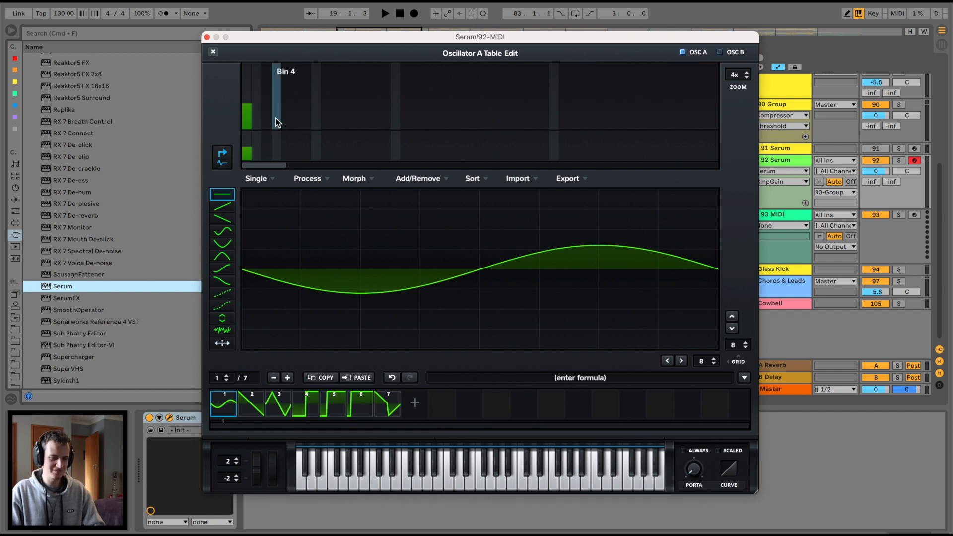
mouse_move(276, 118)
left_mouse_down()
mouse_move(280, 56)
mouse_move(278, 118)
left_mouse_up()
mouse_move(246, 113)
left_mouse_down()
mouse_move(247, 60)
mouse_move(247, 83)
mouse_move(278, 94)
left_mouse_up()
left_click_drag(278, 103, 278, 111)
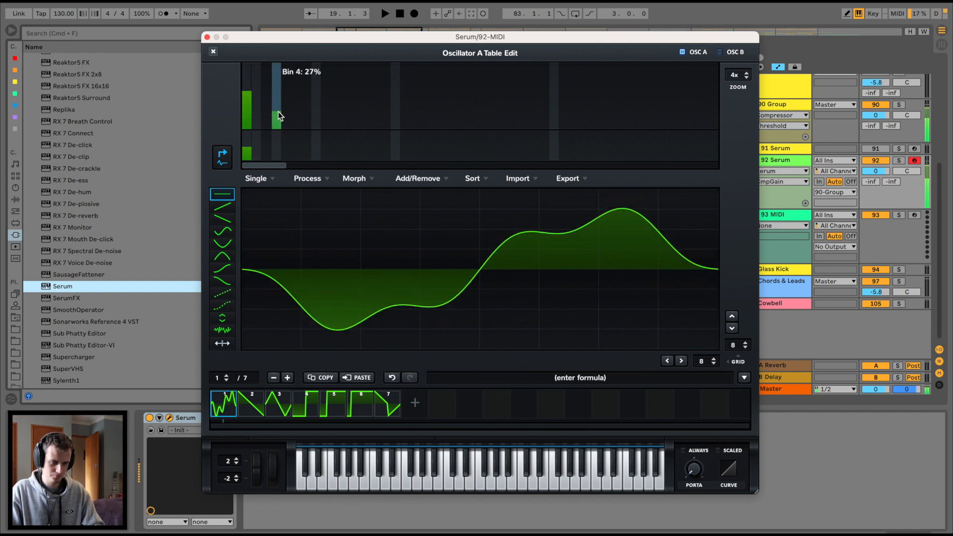
left_click(306, 115)
left_click(355, 112)
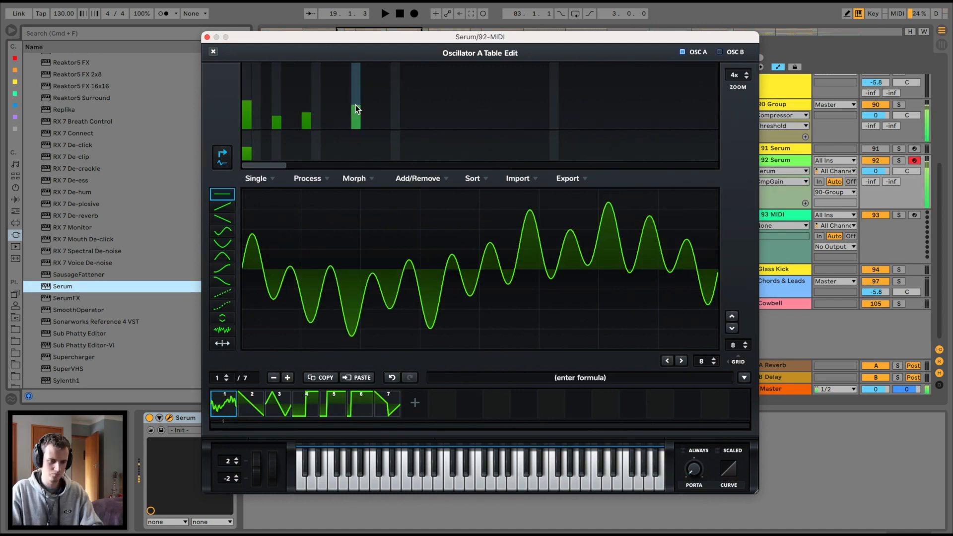
left_click(214, 51)
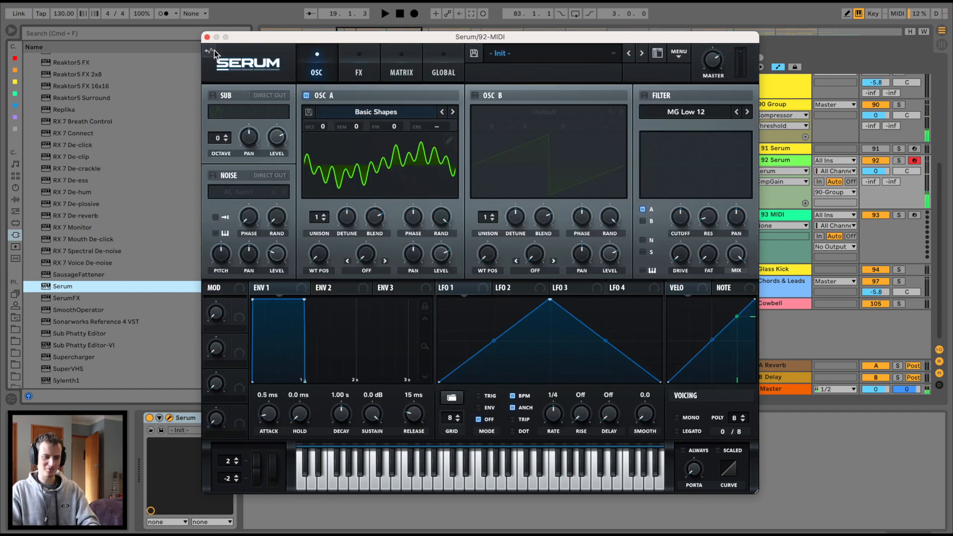
Enable the MG Low 12 filter with a low cutoff and assign Envelope 1 to modulate the cutoff.
left_click(642, 93)
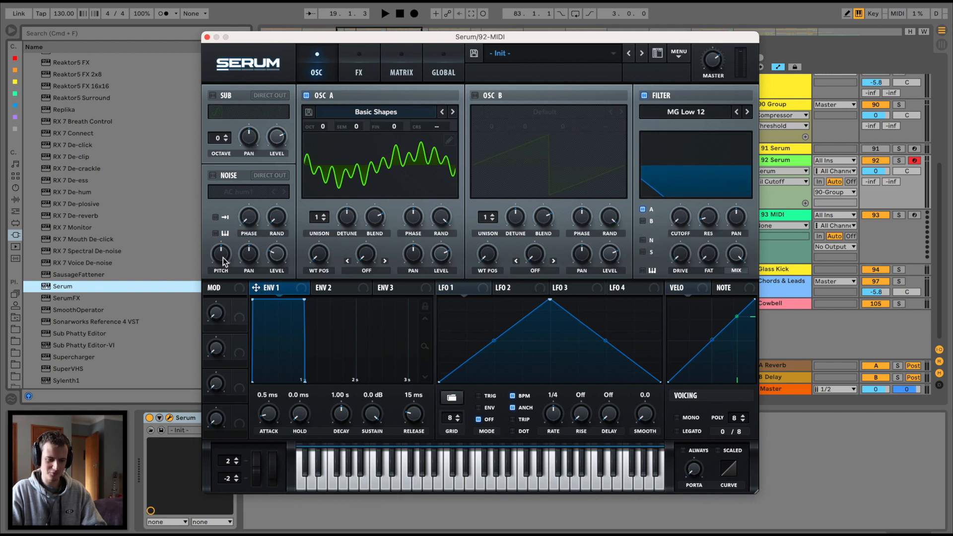
left_click_drag(263, 289, 684, 220)
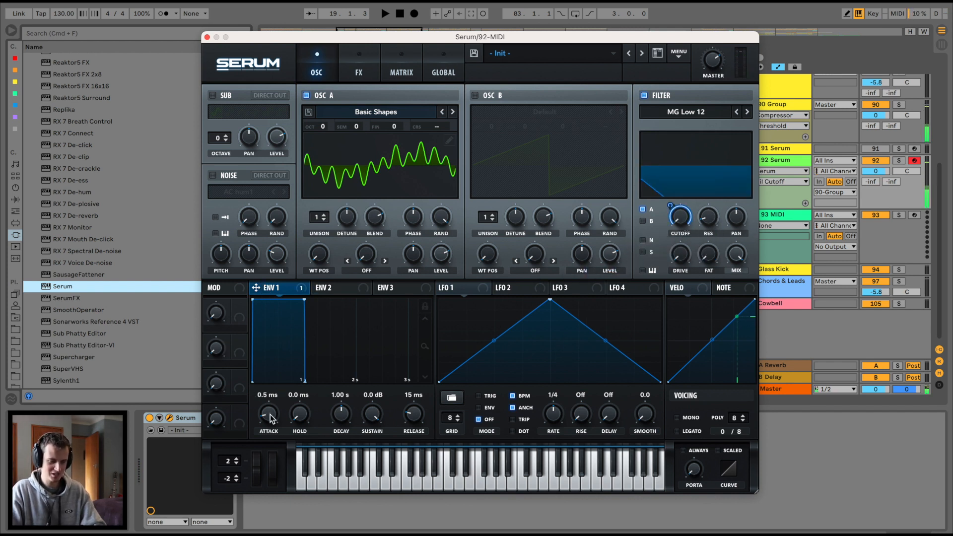
Shape Envelope 1 with 161 ms attack, 169 ms decay, -33.8 dB sustain and 123 ms release, and fine-tune its modulation amount on the filter cutoff.
left_click_drag(271, 418, 275, 388)
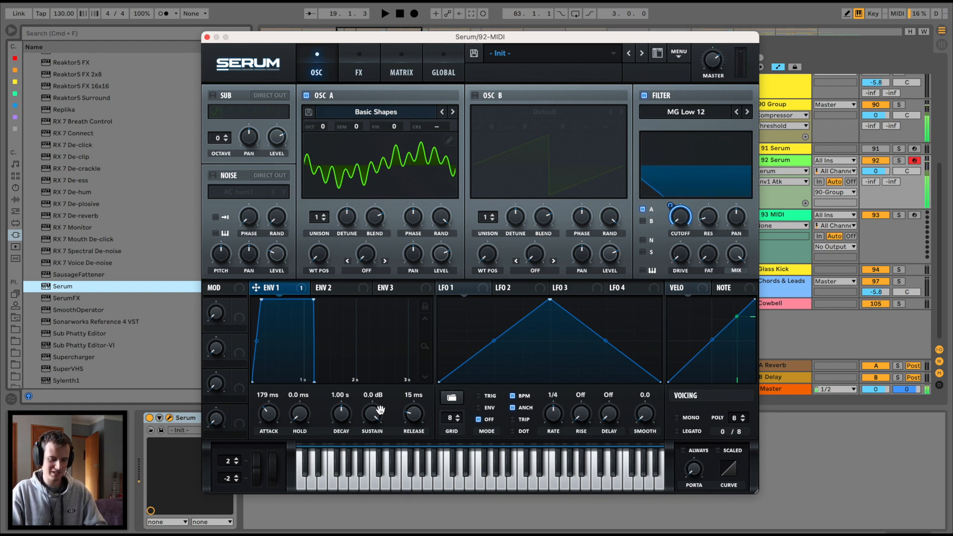
left_click_drag(373, 412, 358, 468)
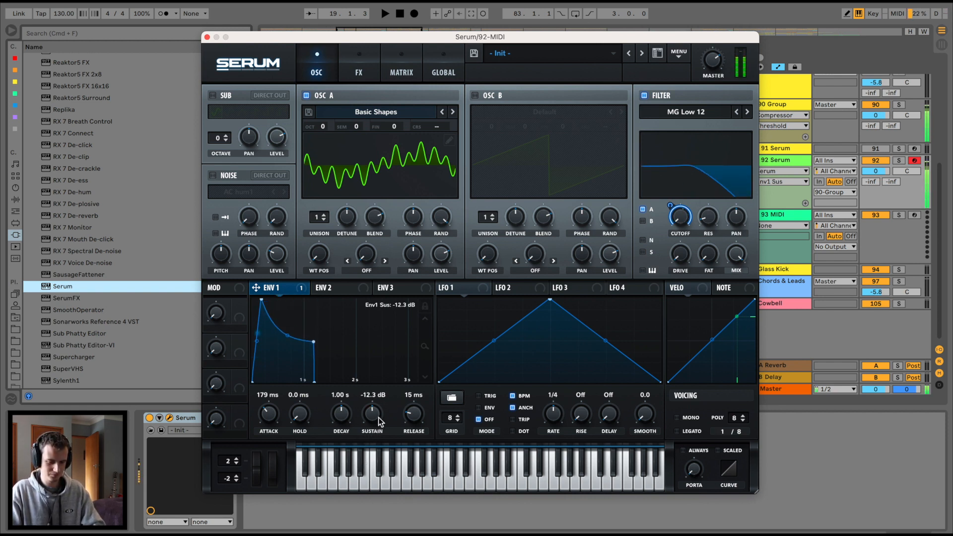
left_click_drag(381, 422, 342, 449)
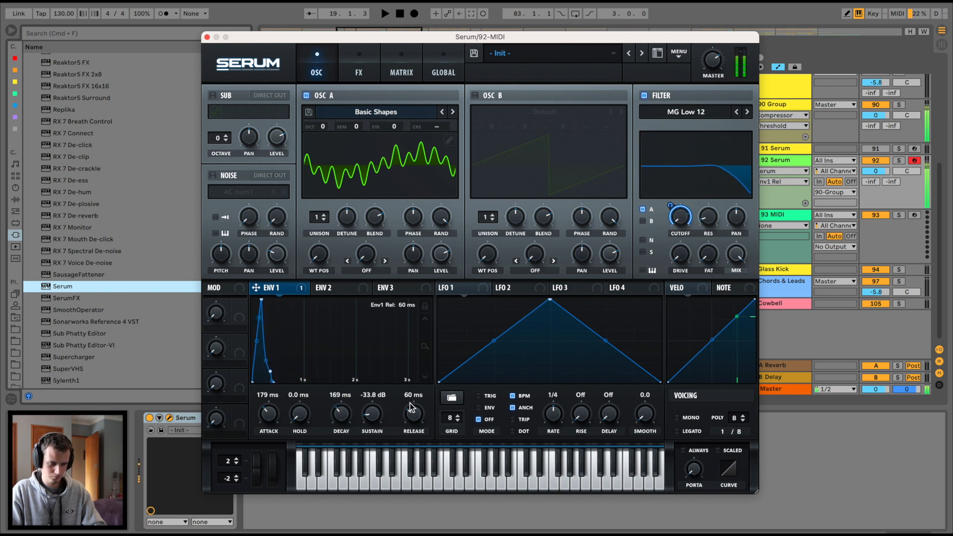
mouse_move(411, 413)
left_mouse_down()
mouse_move(419, 391)
mouse_move(411, 421)
left_mouse_up()
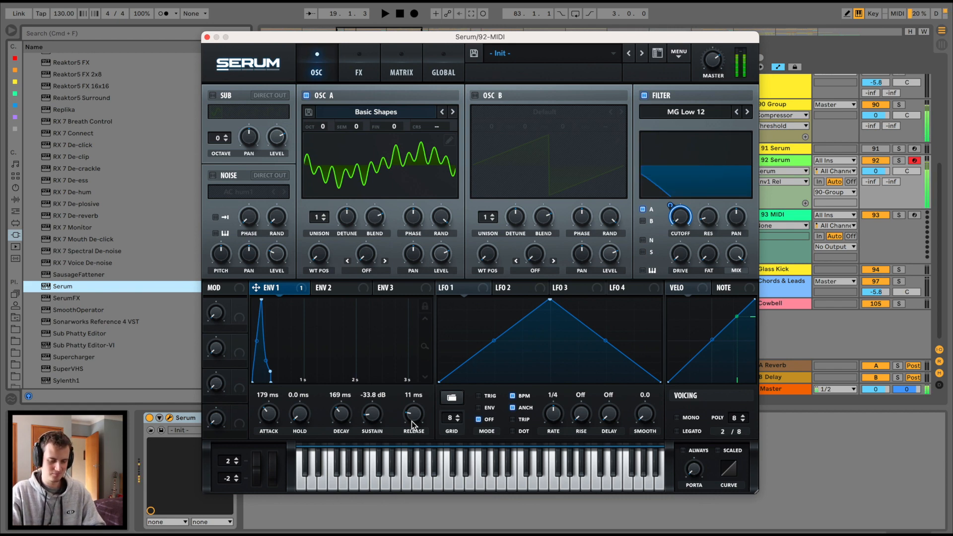
left_click_drag(256, 288, 673, 231)
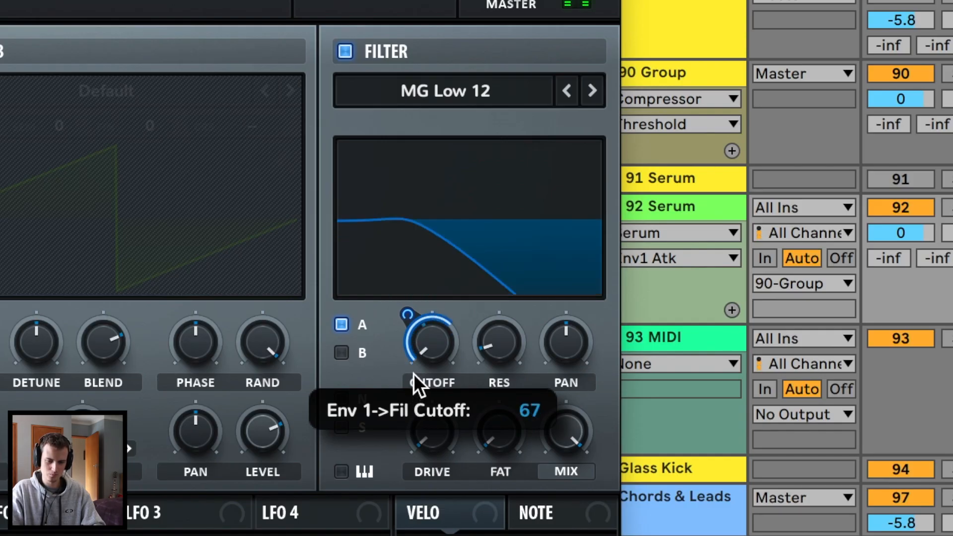
left_click_drag(413, 374, 422, 353)
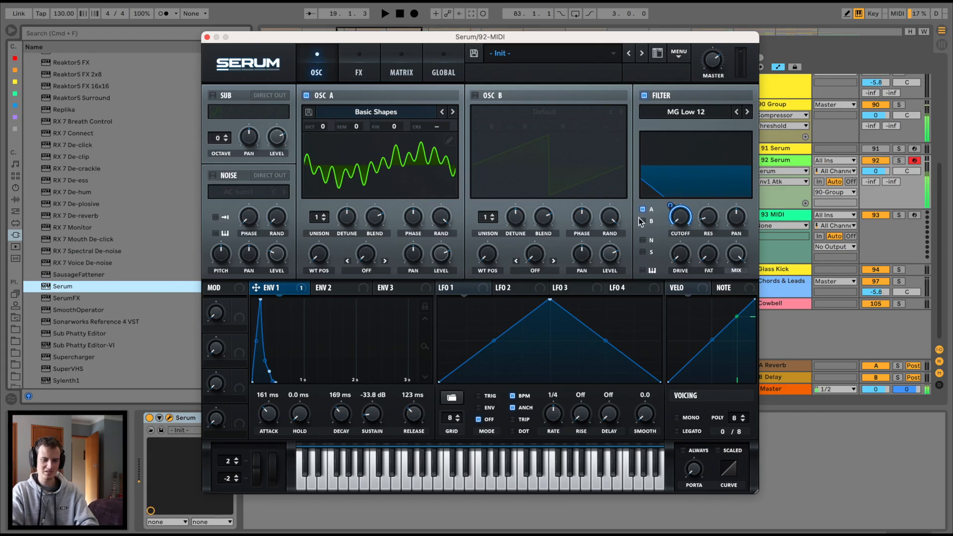
Reopen oscillator A's wavetable for editing and draw more harmonics between bins 3 and 16 of the first frame.
left_click(393, 153)
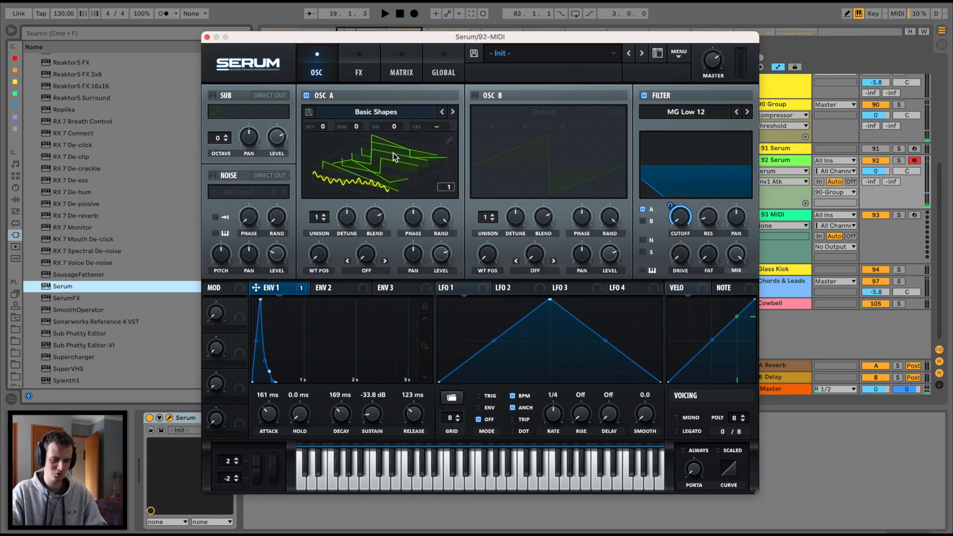
left_click(450, 140)
mouse_move(366, 125)
left_mouse_down()
mouse_move(315, 121)
mouse_move(296, 158)
left_mouse_up()
left_click_drag(277, 125, 279, 133)
left_click(299, 107)
left_click(326, 94)
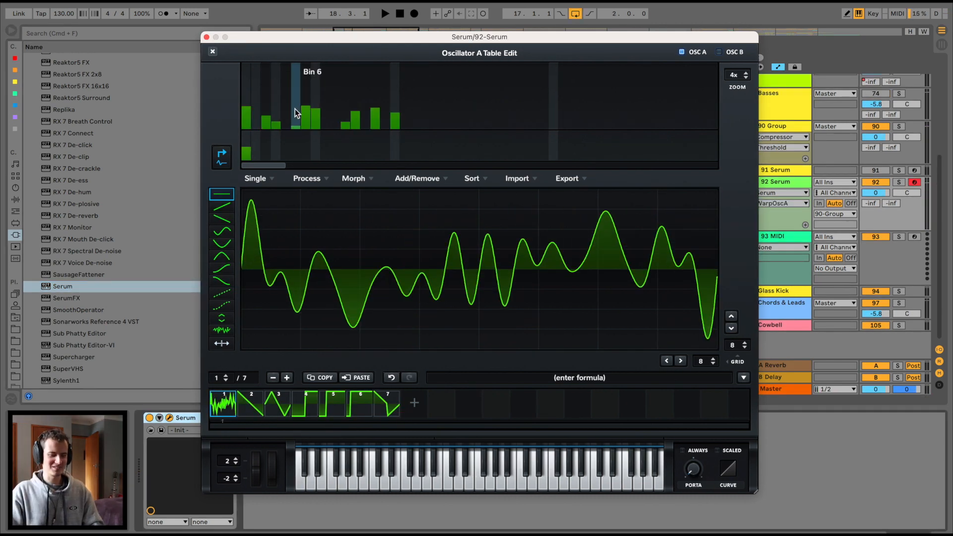
Remove the bin 7 harmonic, add one in bin 5, audition the clip and return to the oscillator view.
left_click_drag(304, 117, 305, 138)
left_click(290, 106)
key("space")
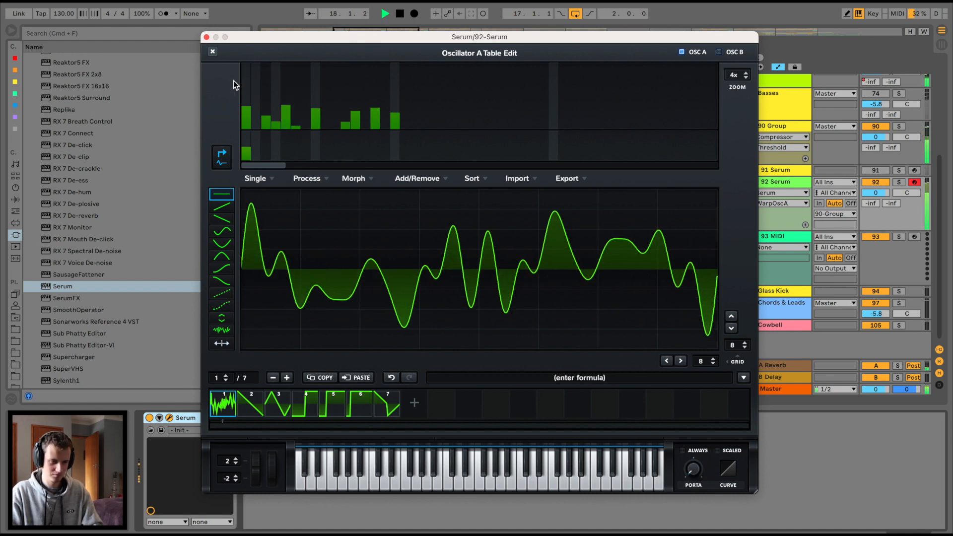
left_click(213, 52)
Collapse and mute the 92 Serum track, and load a new Serum instance onto the 93 MIDI track.
left_click(753, 182)
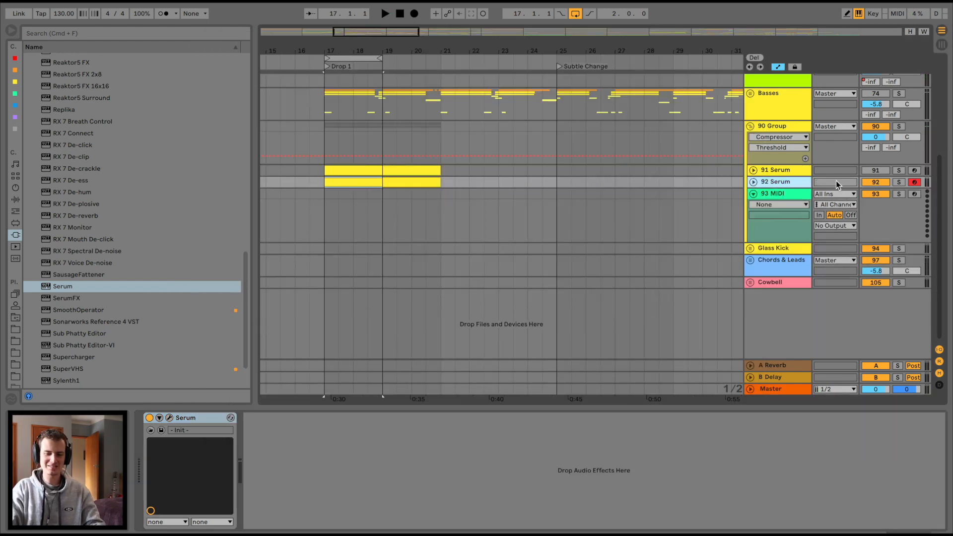
left_click(877, 182)
left_click(779, 194)
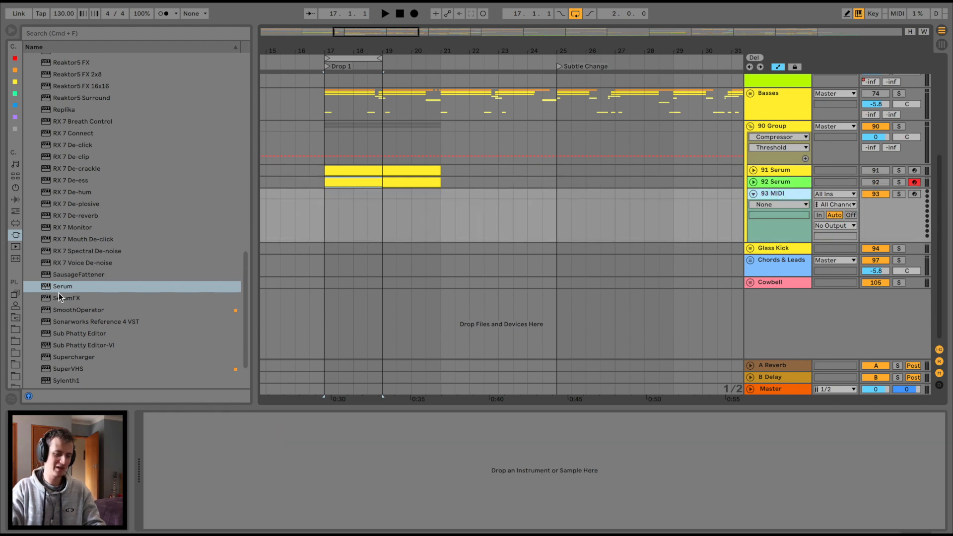
left_click_drag(59, 288, 367, 259)
left_click_drag(438, 221, 437, 221)
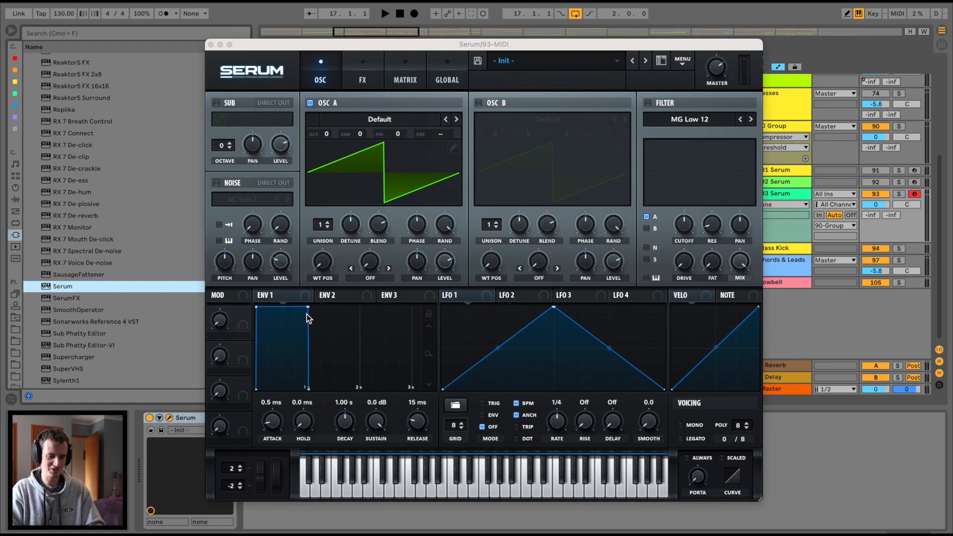
Shape Envelope 1 into a pluck with 273 ms decay and no sustain, and load Basic Shapes into oscillator A.
left_click_drag(308, 311, 256, 391)
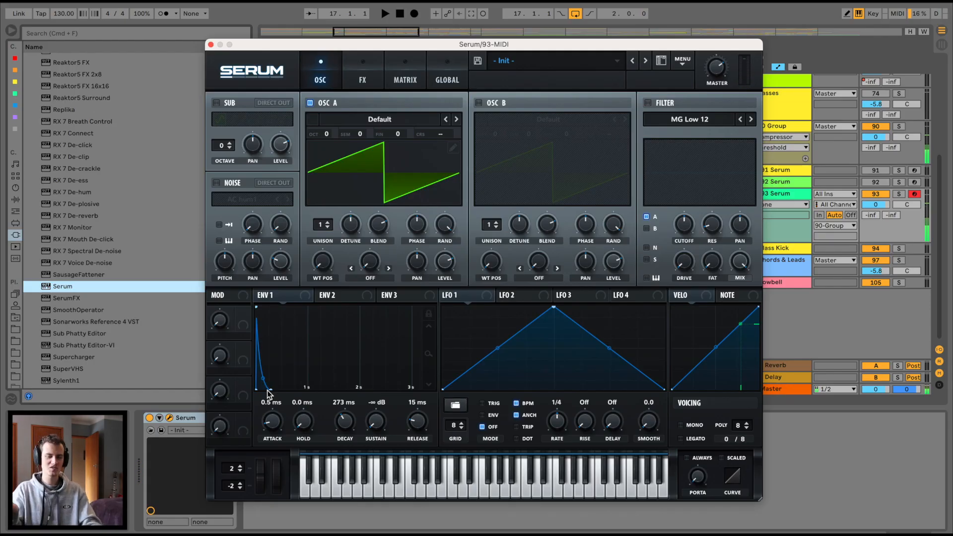
left_click(364, 121)
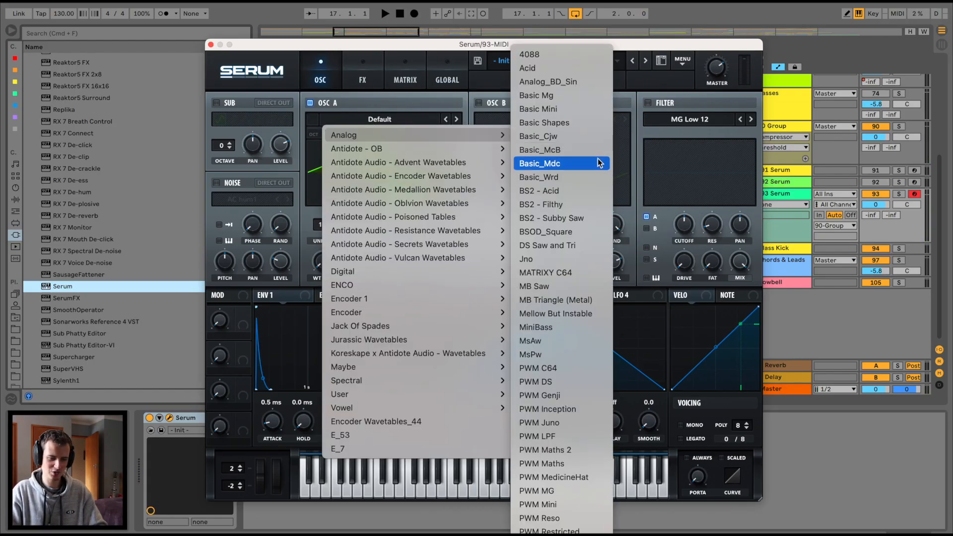
left_click(580, 121)
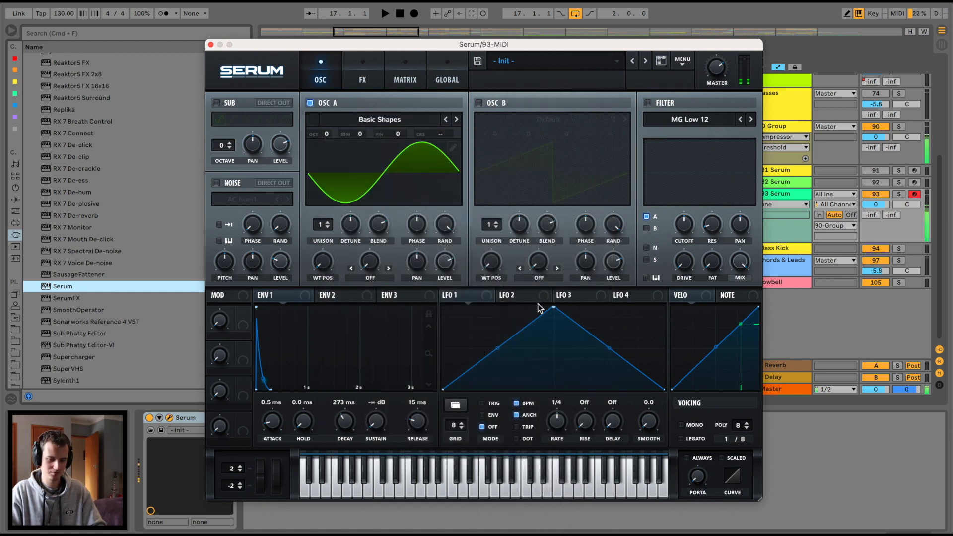
Enable oscillator B and set its unison to 5 voices.
left_click(478, 103)
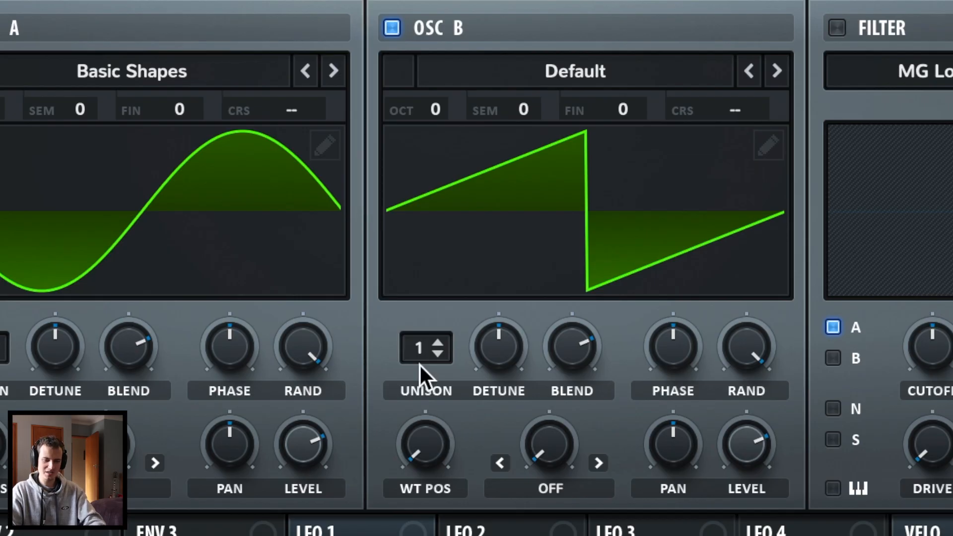
left_click_drag(489, 229, 493, 209)
left_click_drag(430, 308, 447, 277)
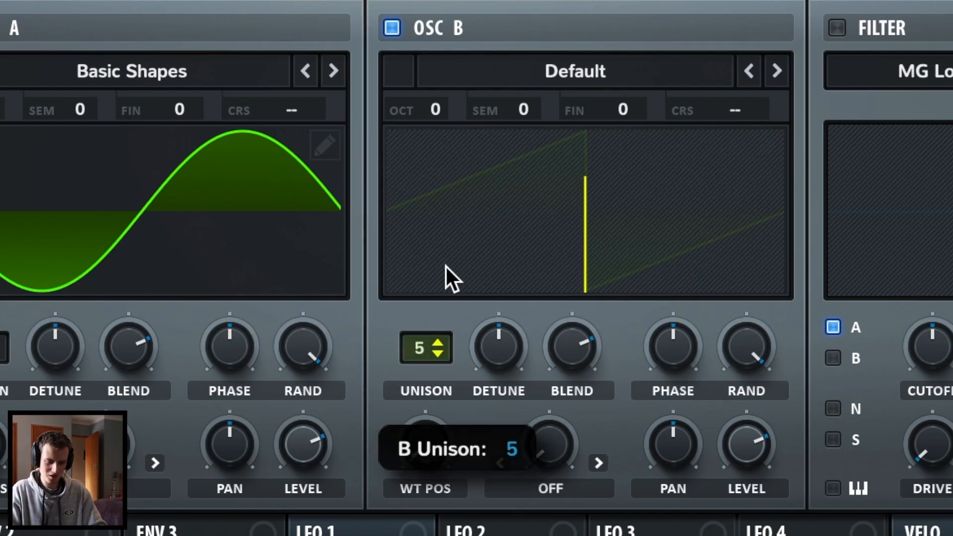
Lower oscillator B's detune, enable the MG Low 12 filter and modulate its lowered cutoff with Envelope 1.
left_click_drag(490, 320, 490, 392)
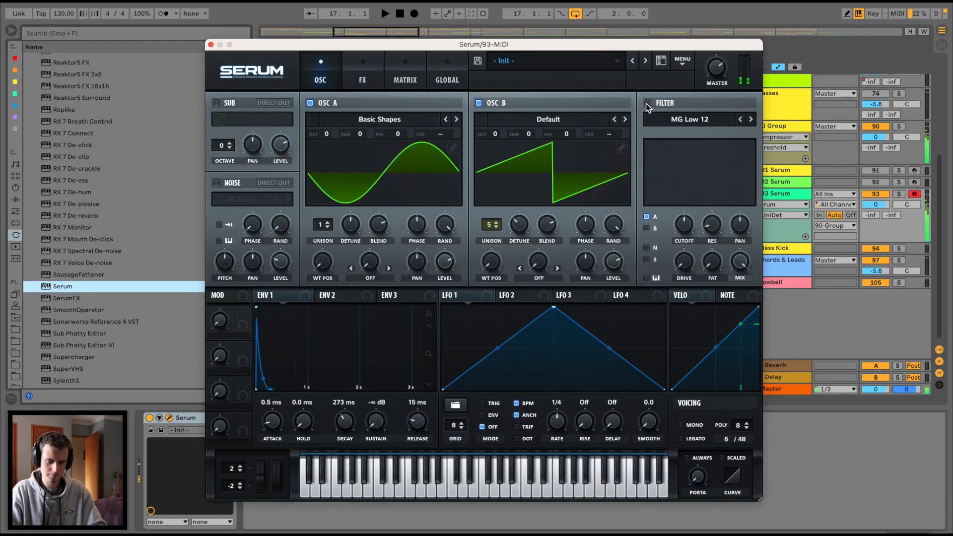
left_click(647, 103)
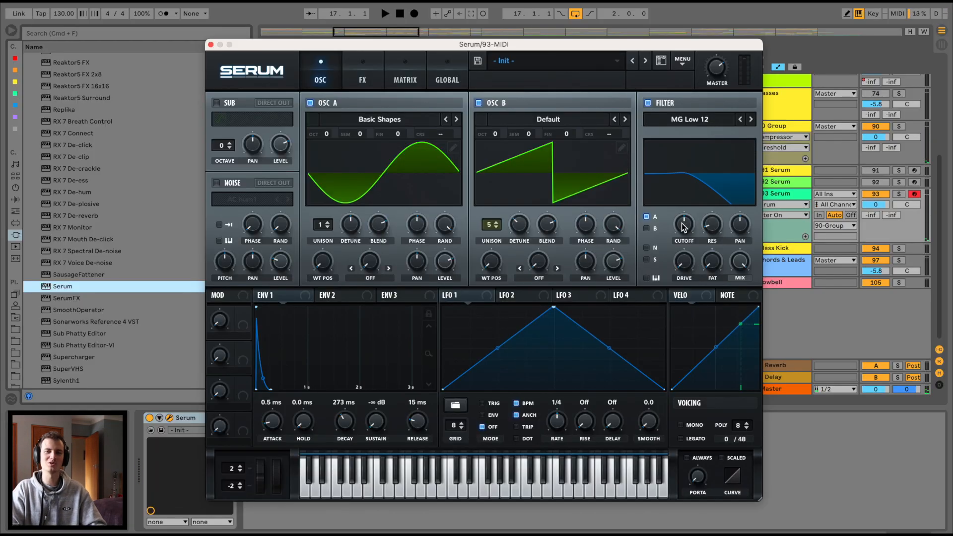
left_click_drag(683, 225, 681, 367)
left_click_drag(268, 296, 669, 241)
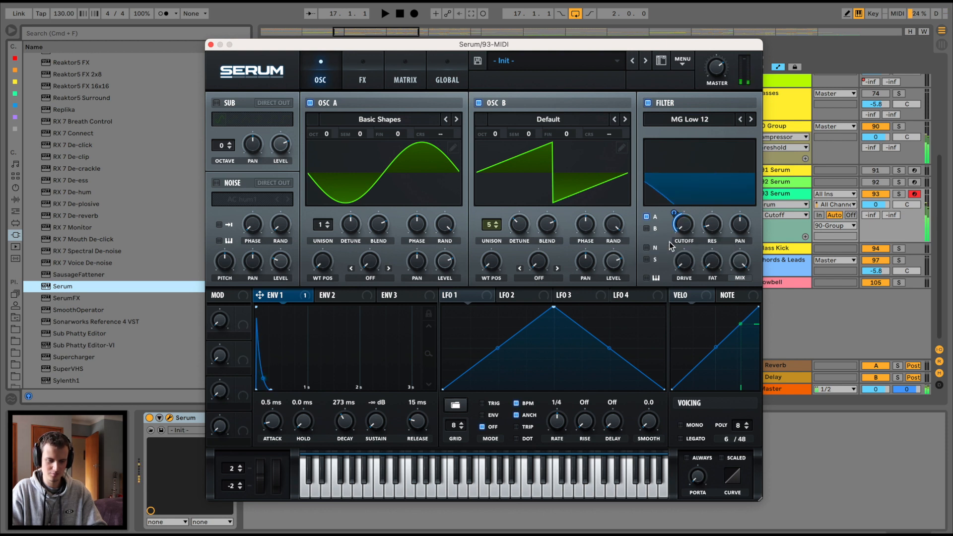
Add the distortion effect with the drive raised and its type set to Stomp Box.
left_click(368, 87)
left_click(220, 125)
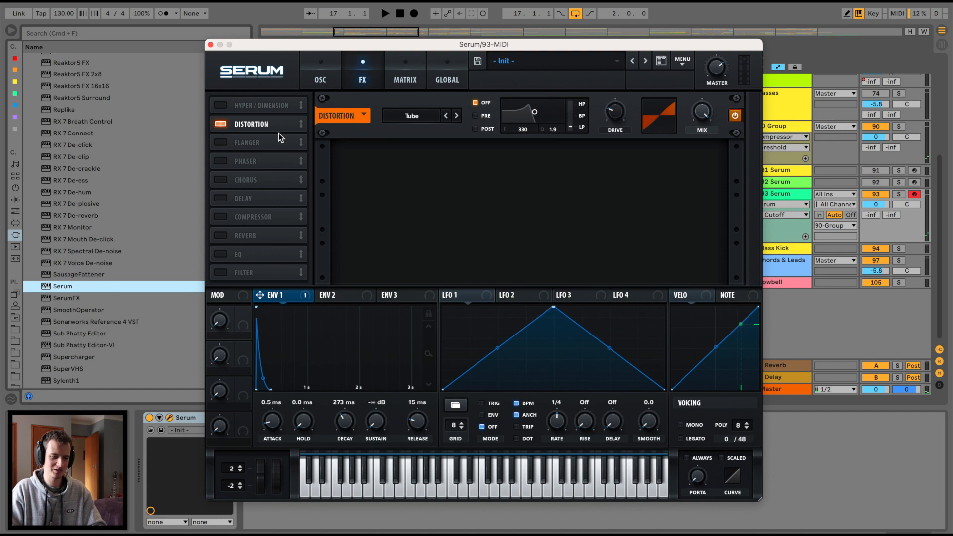
left_click_drag(615, 112, 614, 69)
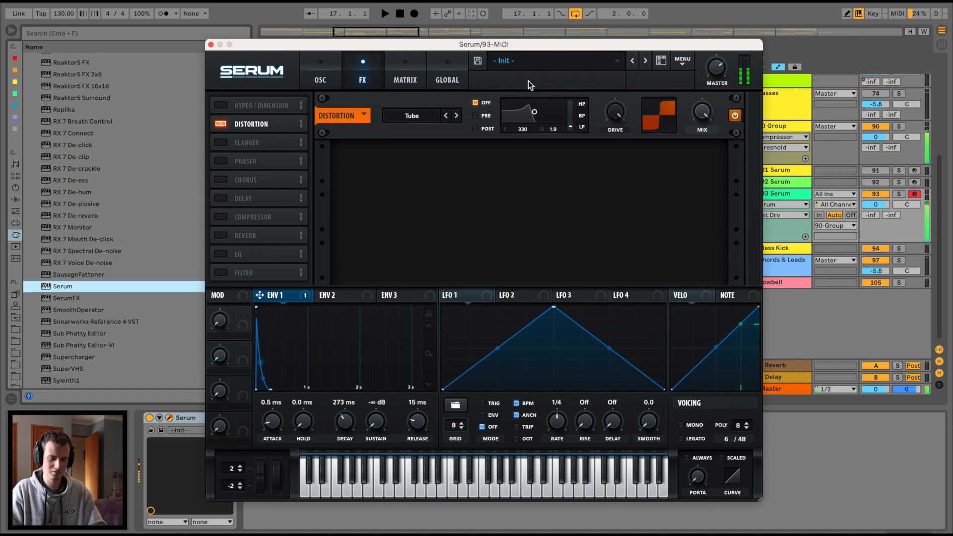
left_click(454, 116)
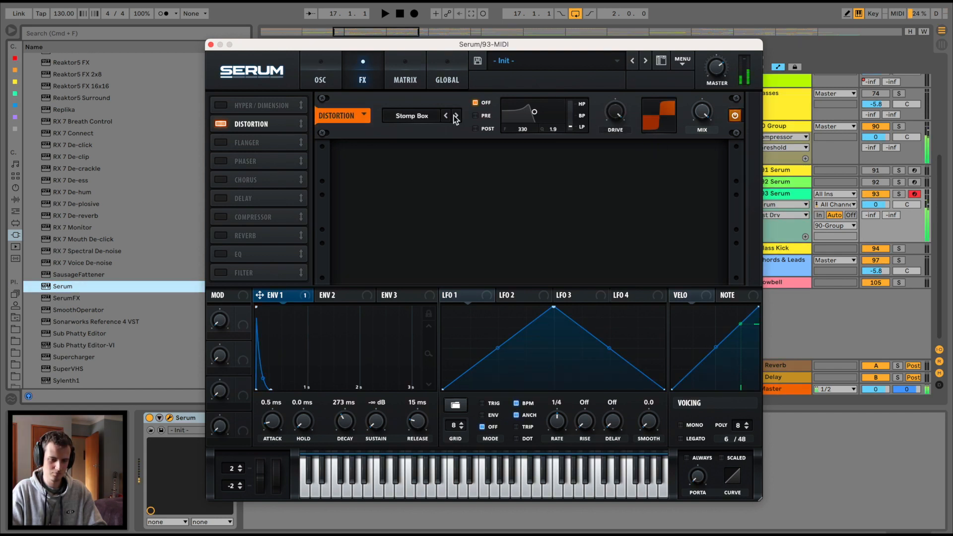
Add a multiband compressor with 10.3 dB gain and an MG Low 6 effects filter whose cutoff is modulated by Envelope 1.
left_click(221, 217)
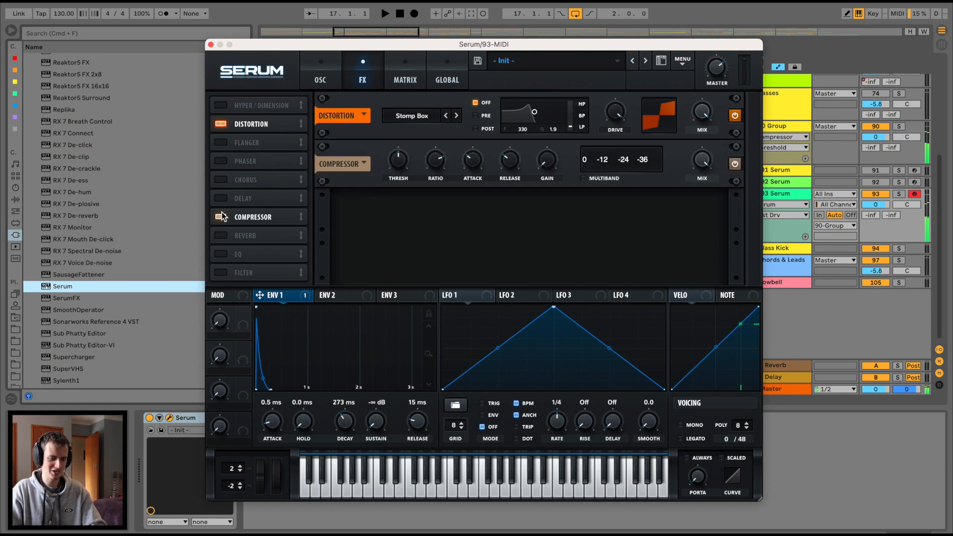
left_click(602, 179)
key("space")
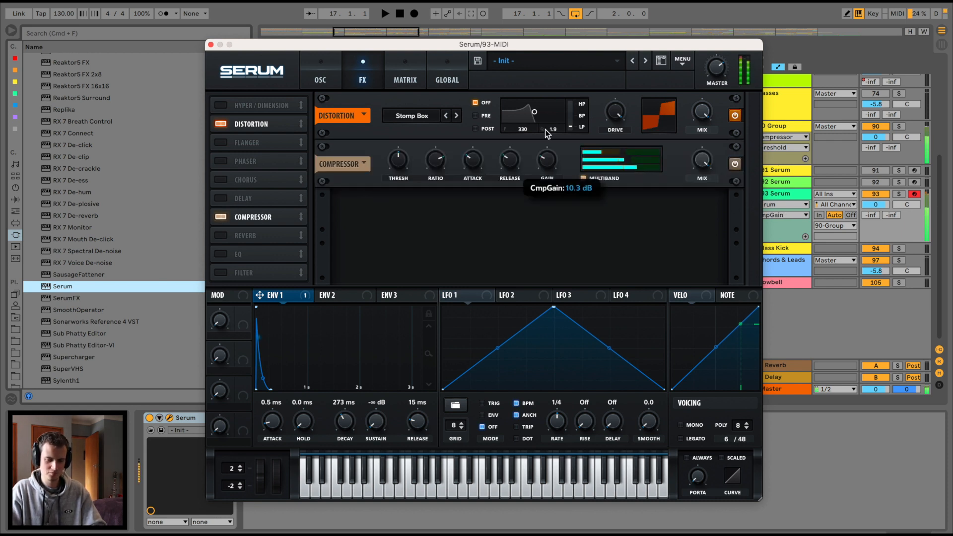
key("space")
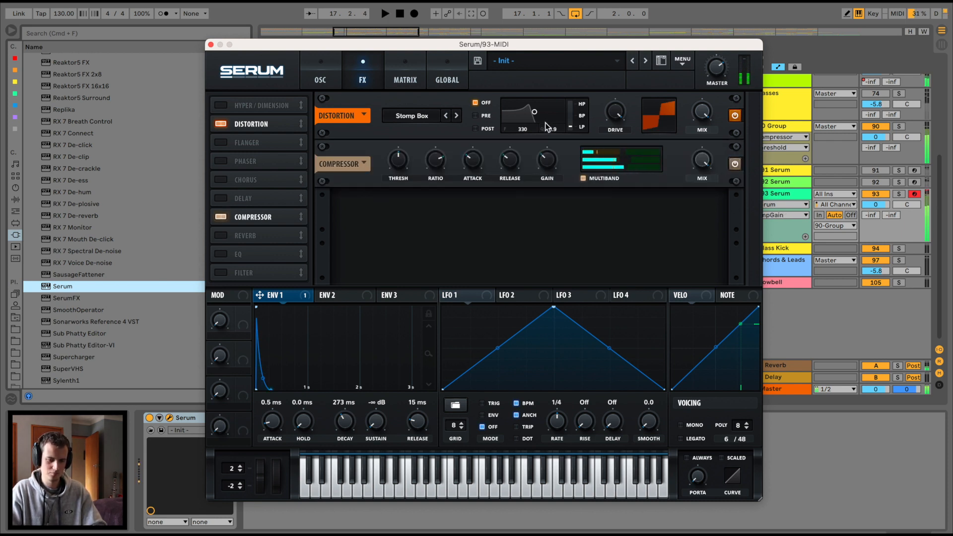
left_click(220, 272)
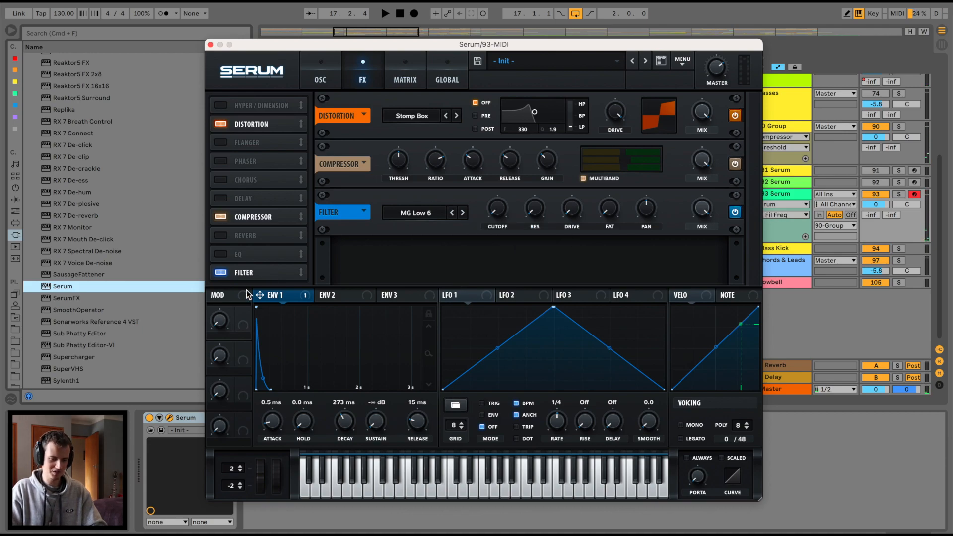
left_click_drag(259, 295, 512, 243)
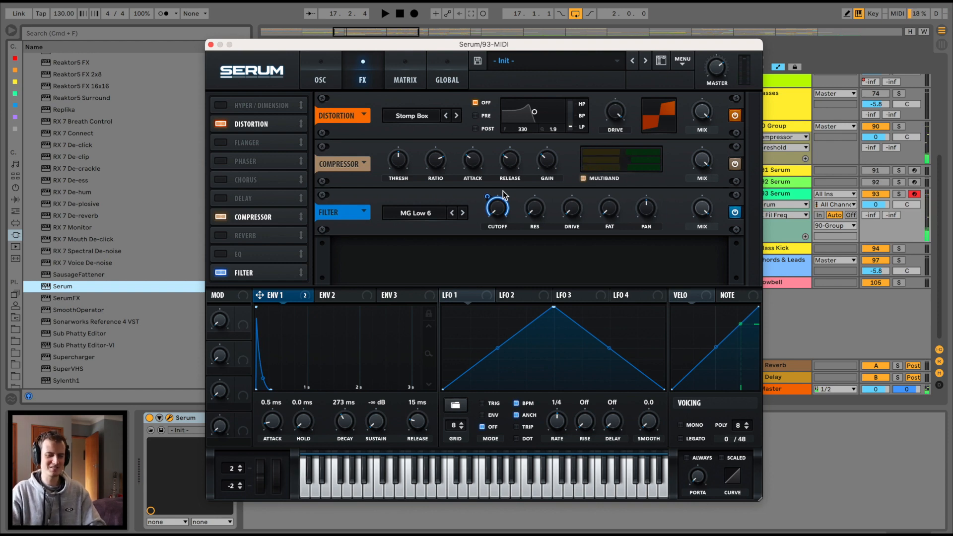
Return to the oscillators and set oscillator B's unison to 1 voice.
left_click(321, 75)
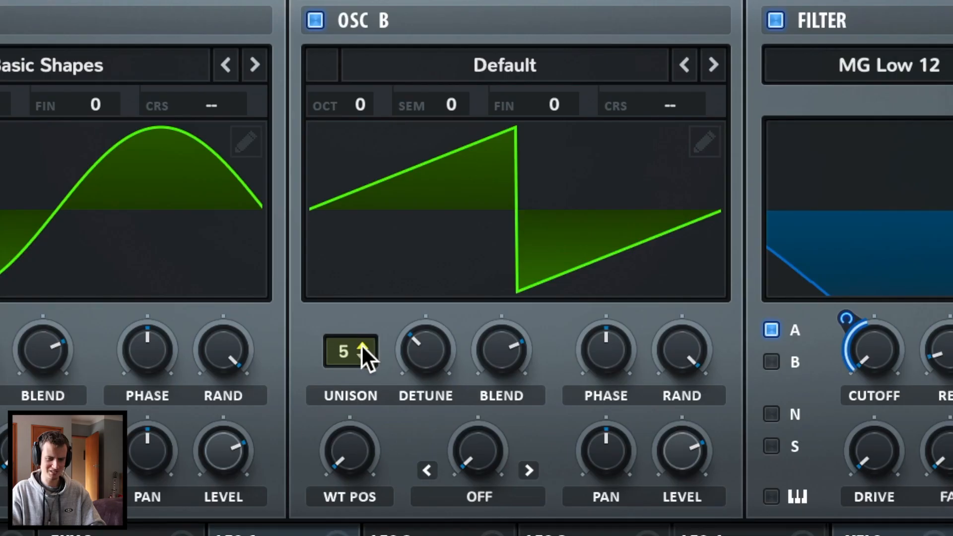
left_click_drag(495, 227, 495, 241)
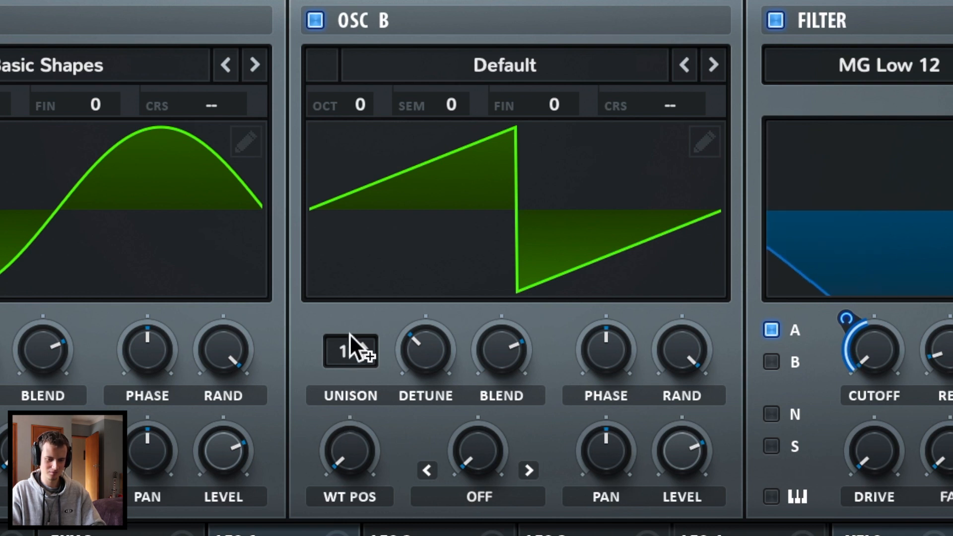
left_click_drag(350, 343, 353, 284)
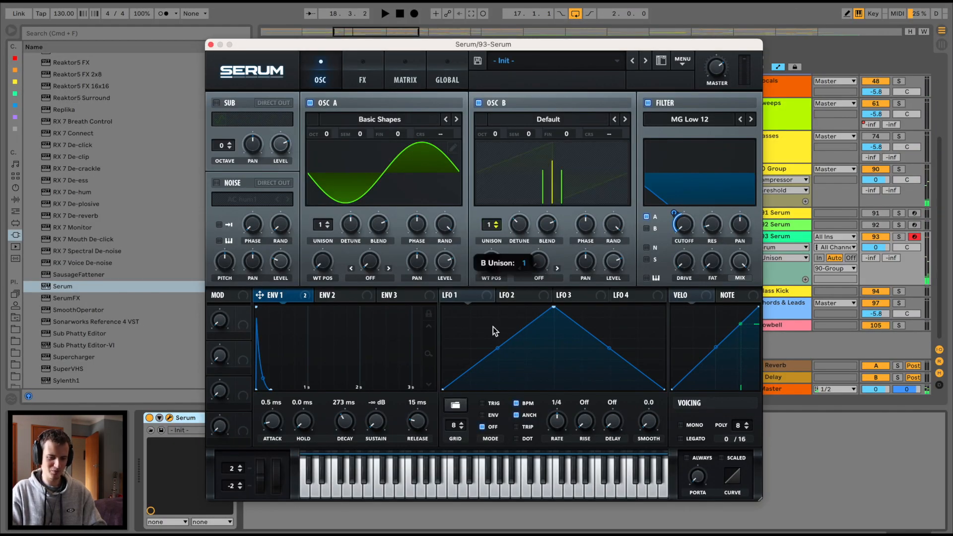
Add Hyper/Dimension with lowered Hyper mix, smaller Dimension size and 33% Dimension mix, and turn off the compressor's multiband mode.
left_click(354, 82)
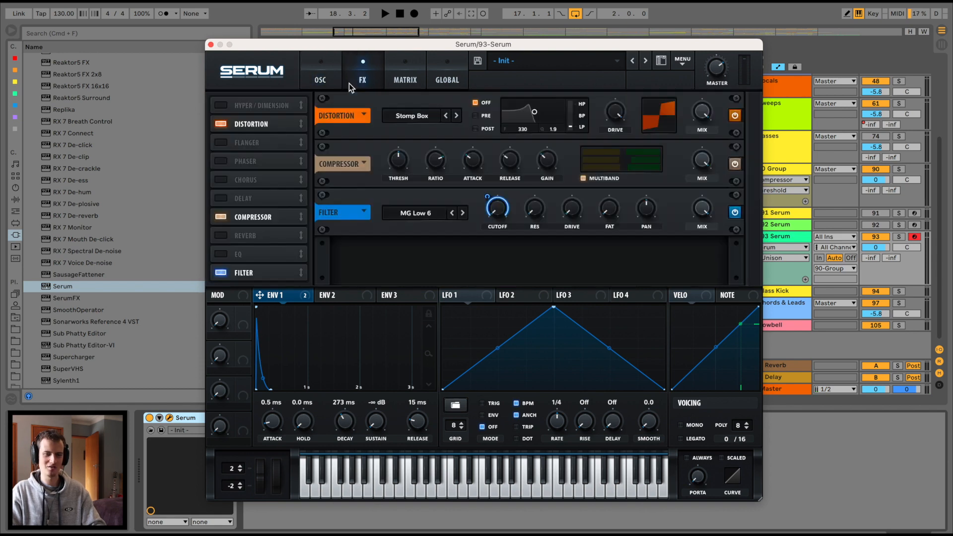
left_click(221, 106)
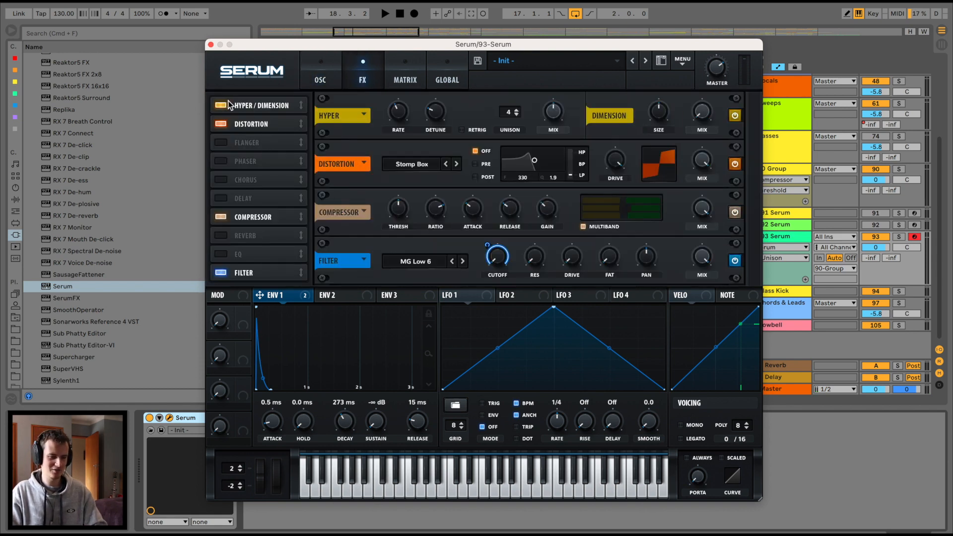
left_click(559, 113)
left_click_drag(549, 130, 549, 133)
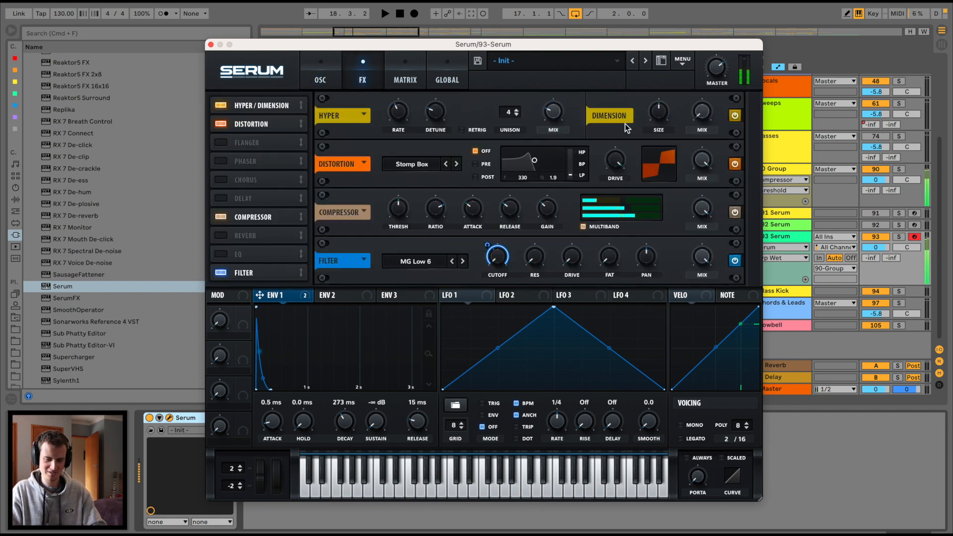
left_click_drag(657, 111, 654, 138)
left_click_drag(702, 110, 706, 80)
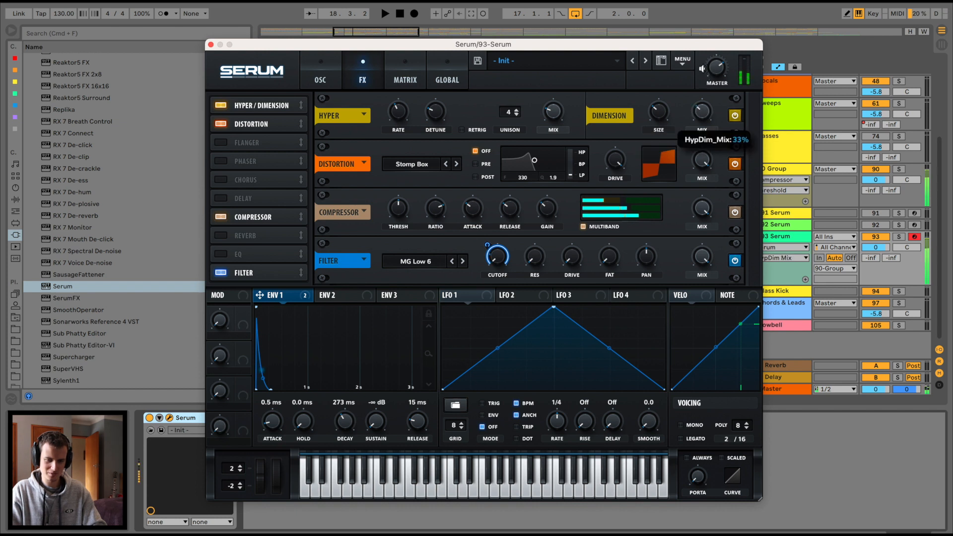
left_click_drag(658, 111, 658, 118)
left_click_drag(555, 114, 555, 121)
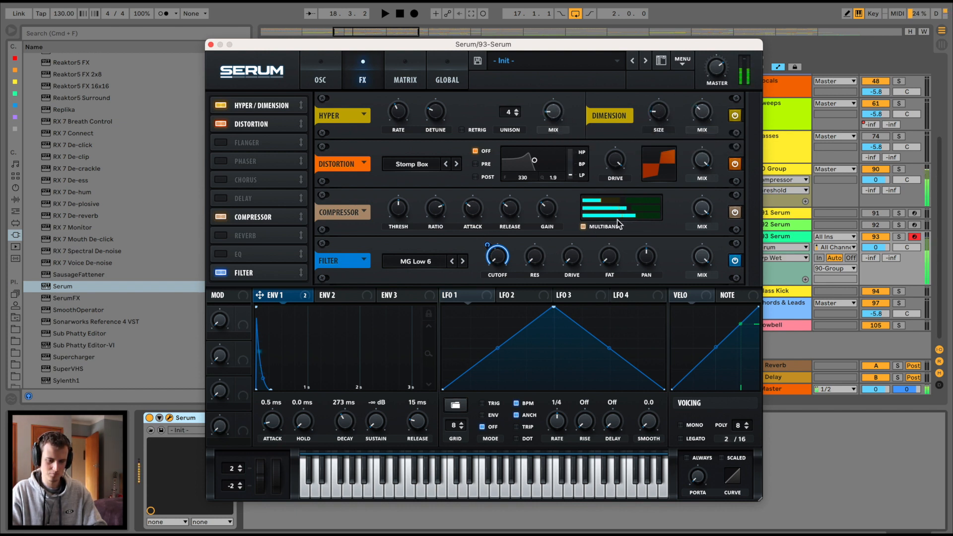
left_click(605, 225)
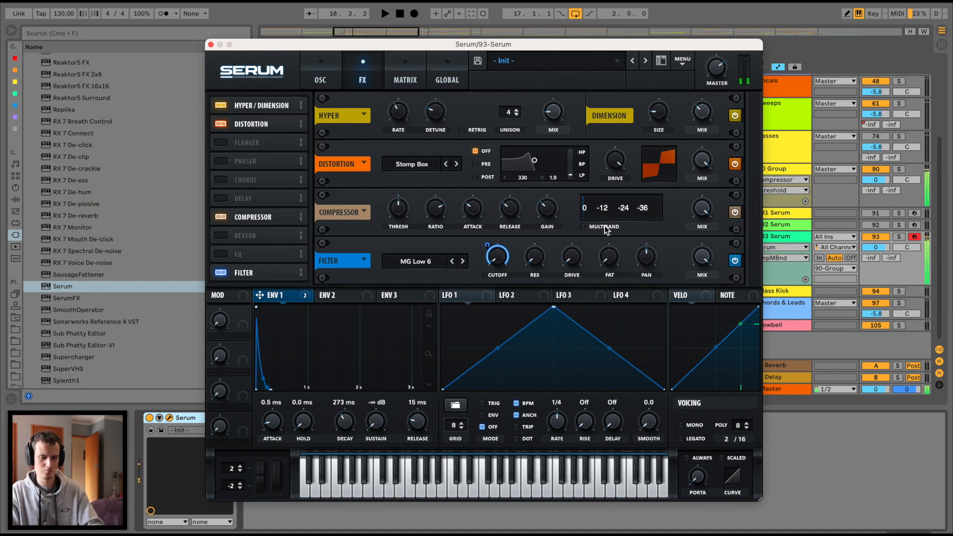
Load the Acid wavetable into oscillator B, set Envelope 1's attack to 4.4 ms and close the plugin window.
left_click(320, 79)
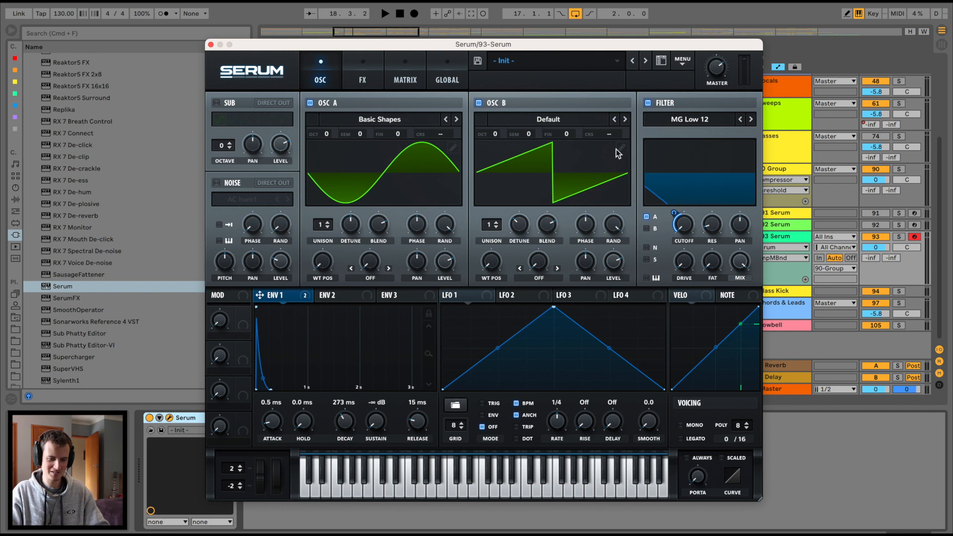
left_click(625, 119)
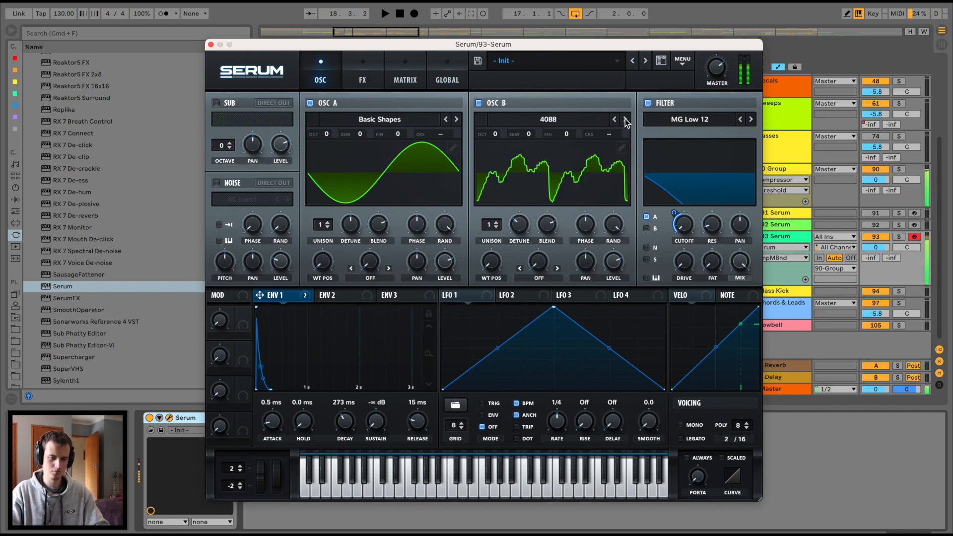
left_click_drag(273, 417, 276, 418)
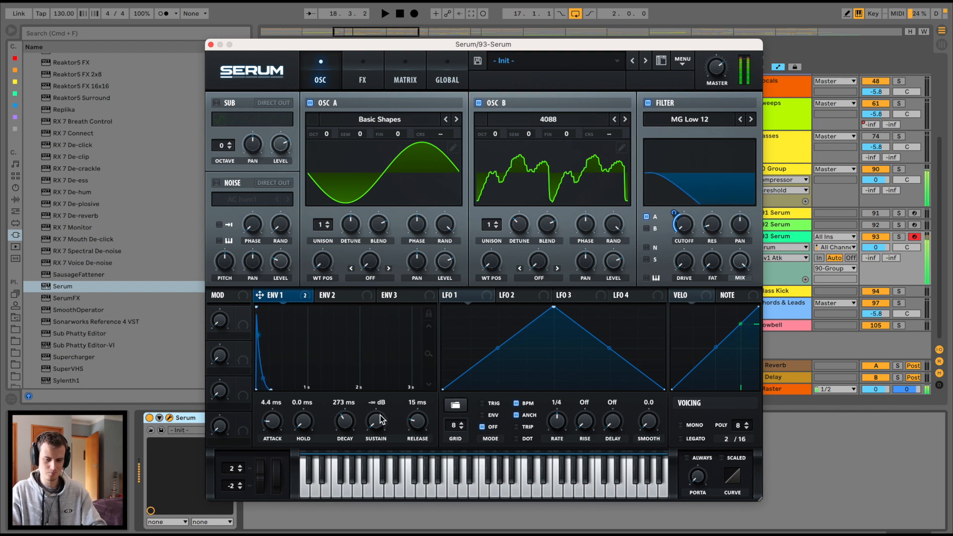
left_click(624, 119)
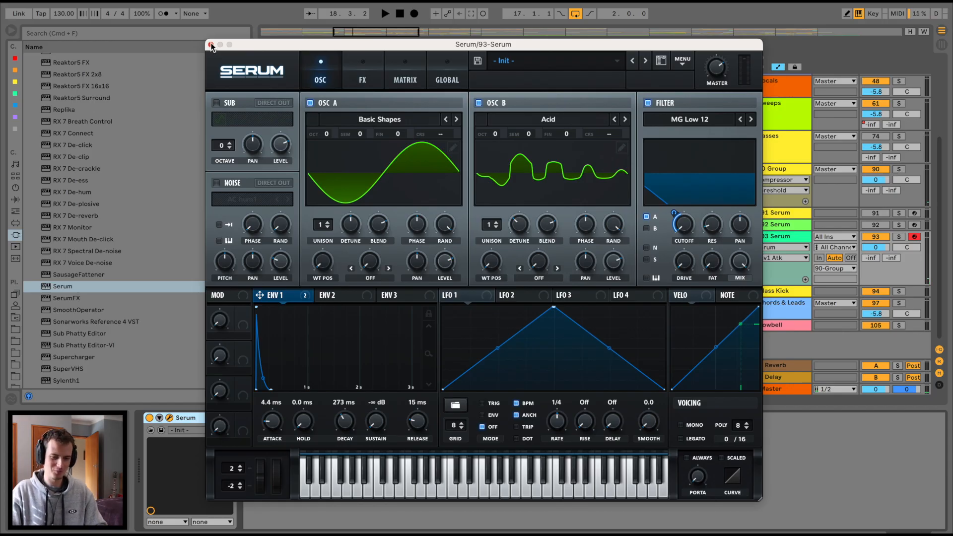
left_click(210, 45)
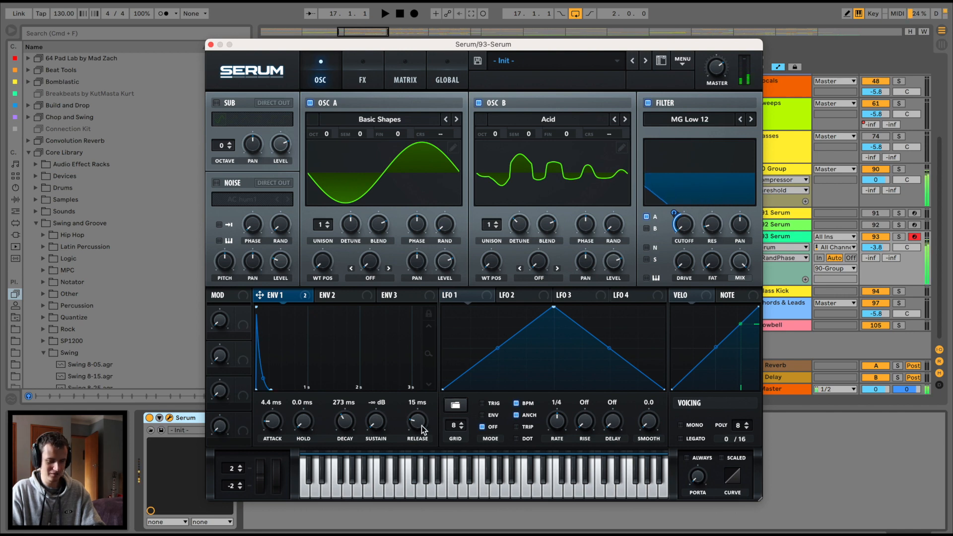
Set Envelope 1's release to 0.1 ms and its decay to 279 ms.
left_click_drag(420, 425, 420, 447)
left_click_drag(345, 428, 355, 404)
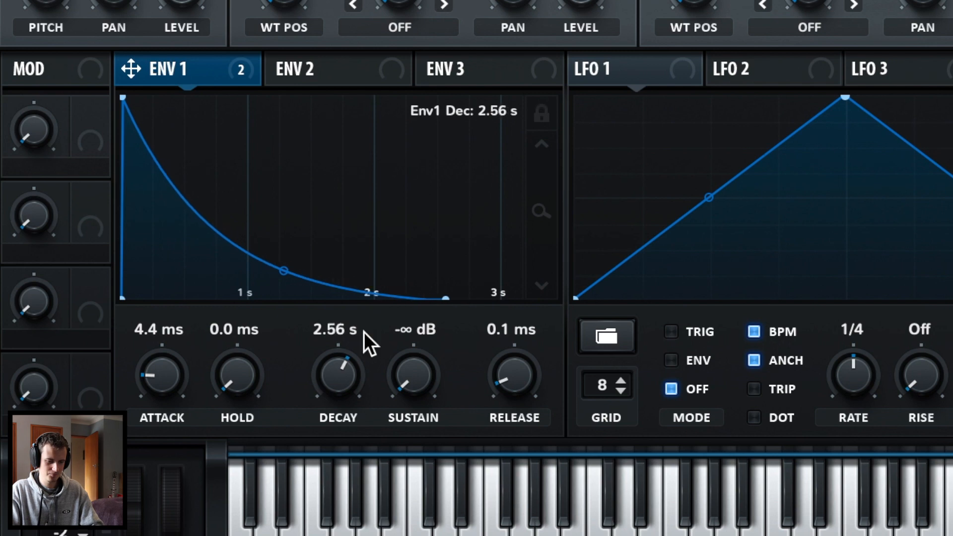
left_click_drag(365, 332, 353, 407)
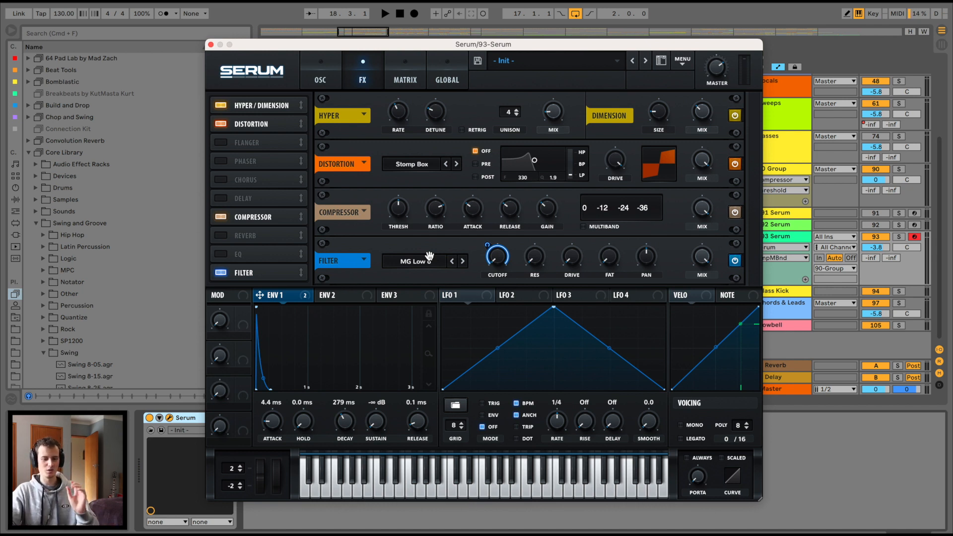
Audition the bass with the effects filter bypassed, and switch the filter back on to compare.
key("a")
left_click(219, 274)
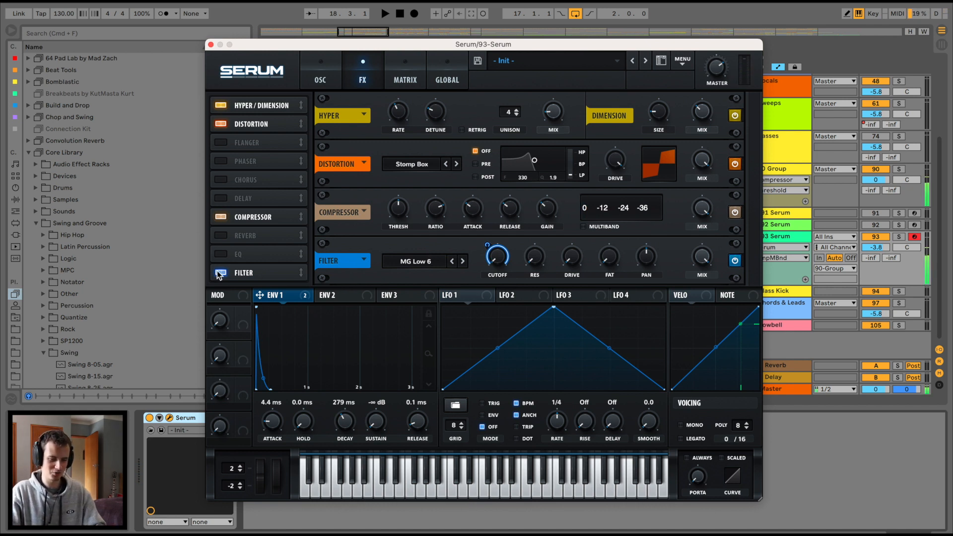
key("space")
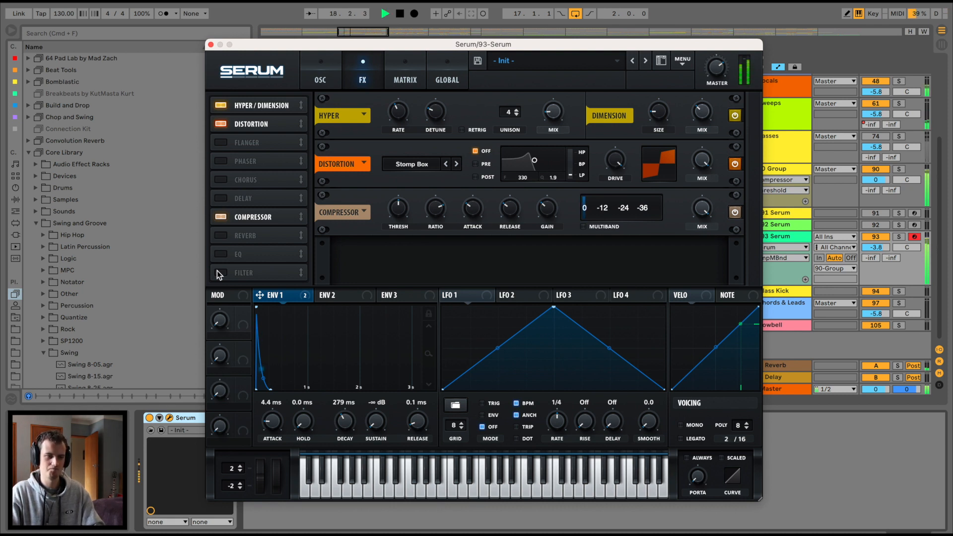
key("space")
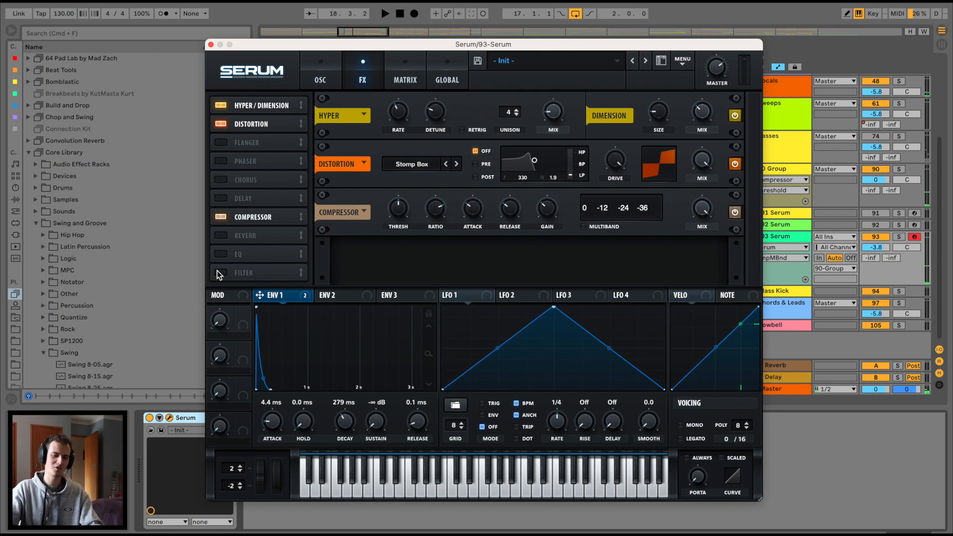
left_click(218, 273)
key("space")
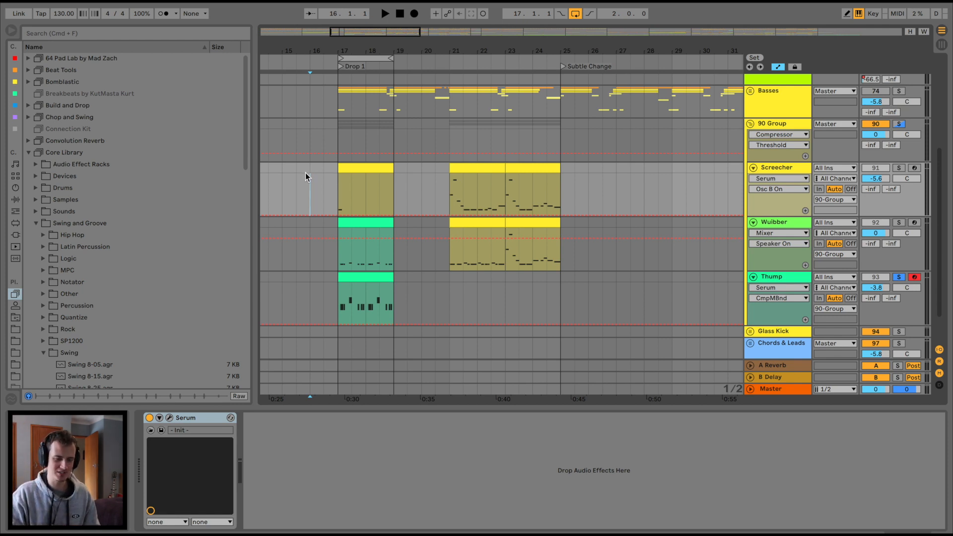
Place the insert marker at bar 17 on the Screecher track, at the start of Drop 1.
left_click(338, 195)
scroll(342, 199, "left", 1)
scroll(347, 202, "down", 1)
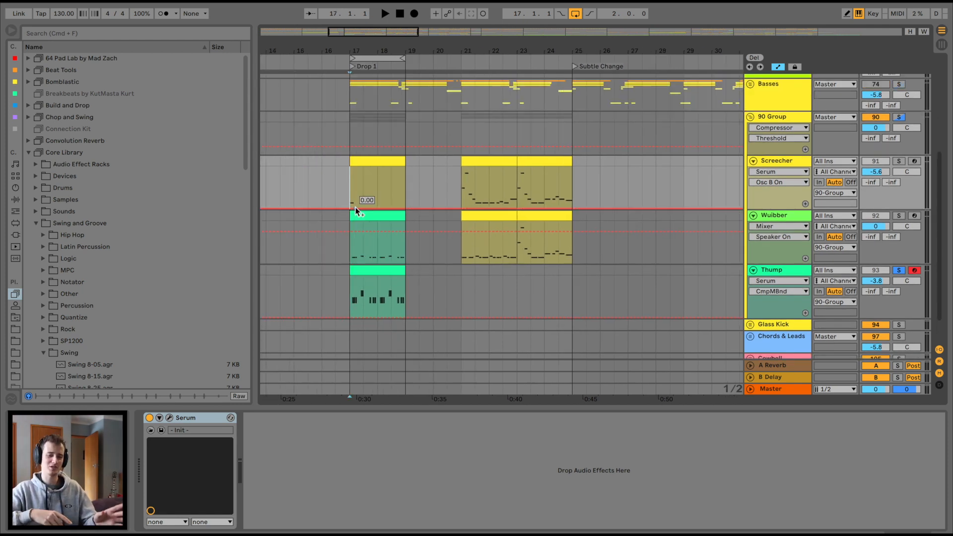